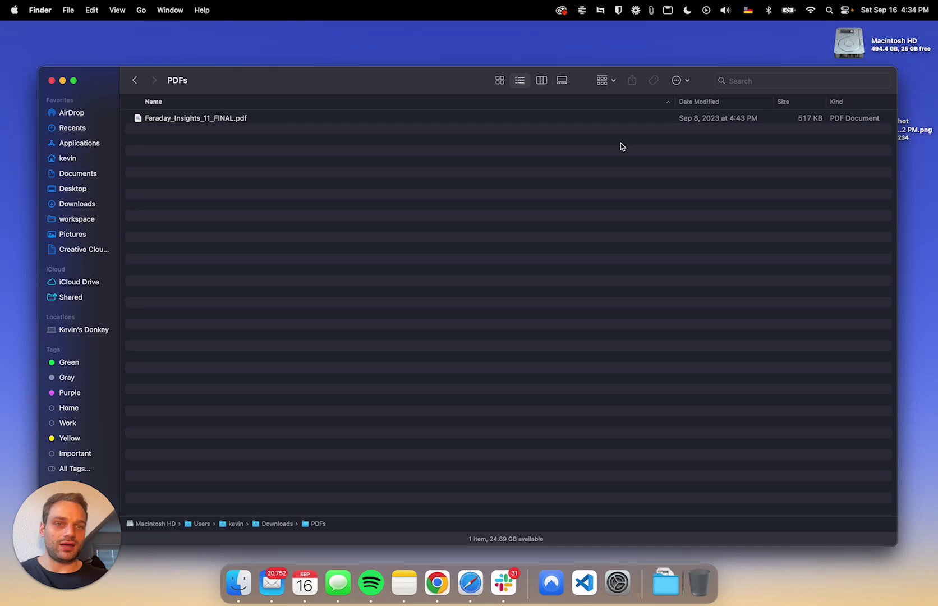
# - Select Faraday_Insights_11_FINAL.pdf in the Downloads PDFs folder
pyautogui.click(212, 122)
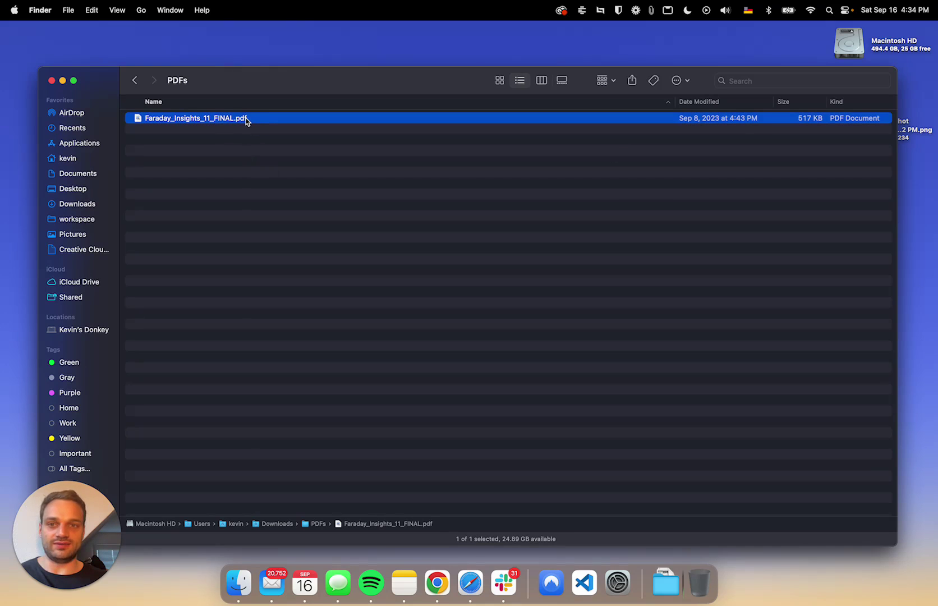
# - Open Faraday_Insights_11_FINAL.pdf in Preview and move its window to the right
pyautogui.doubleClick(247, 120)
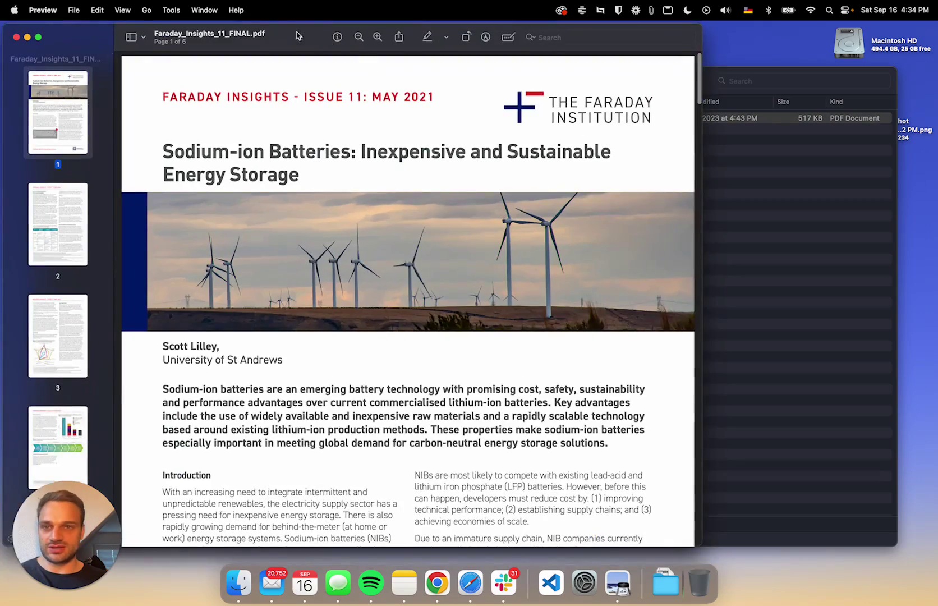
pyautogui.moveTo(297, 40); pyautogui.dragTo(394, 45)
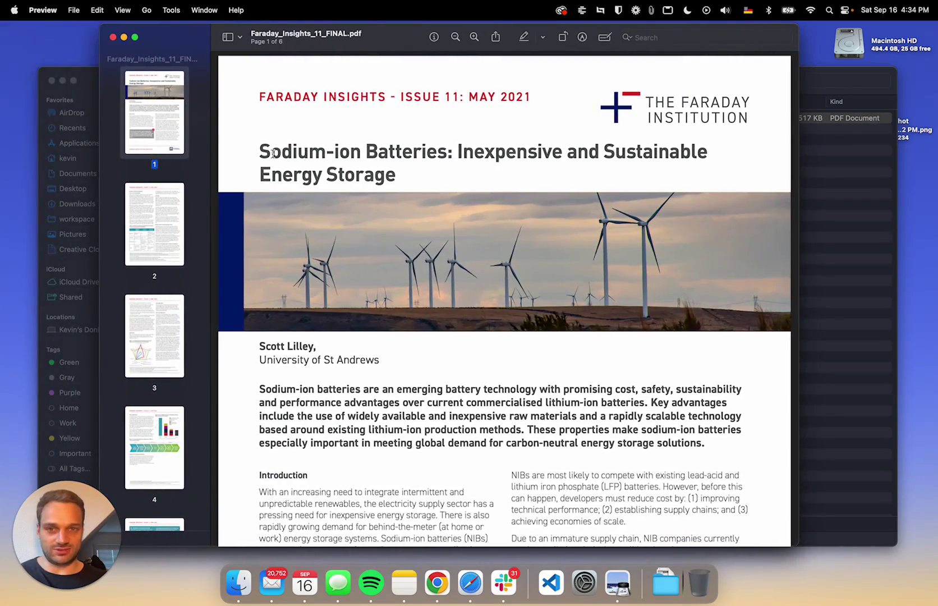
pyautogui.scroll(-5, 329, 175)
pyautogui.scroll(-15, 329, 175)
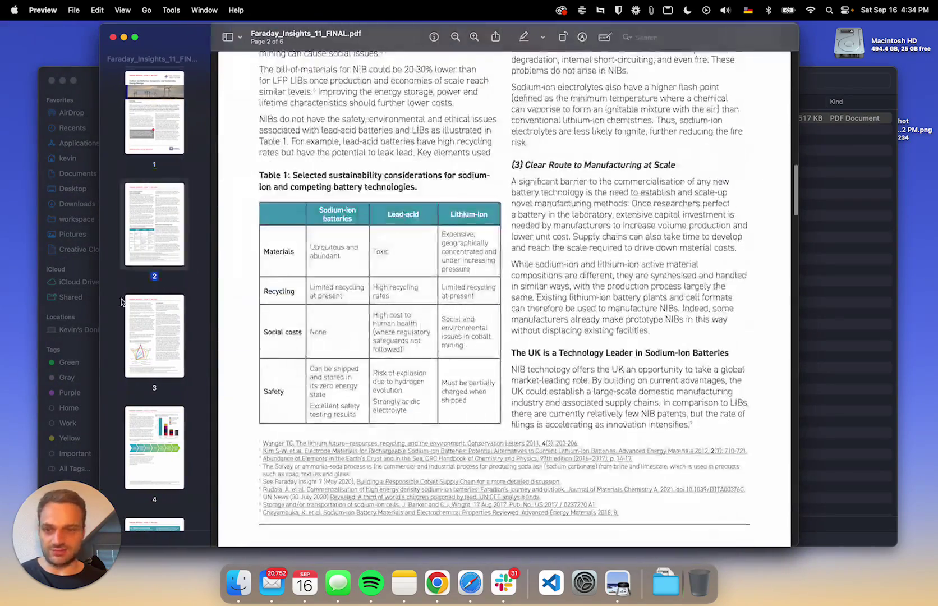
pyautogui.scroll(-5, 159, 338)
pyautogui.scroll(20, 389, 181)
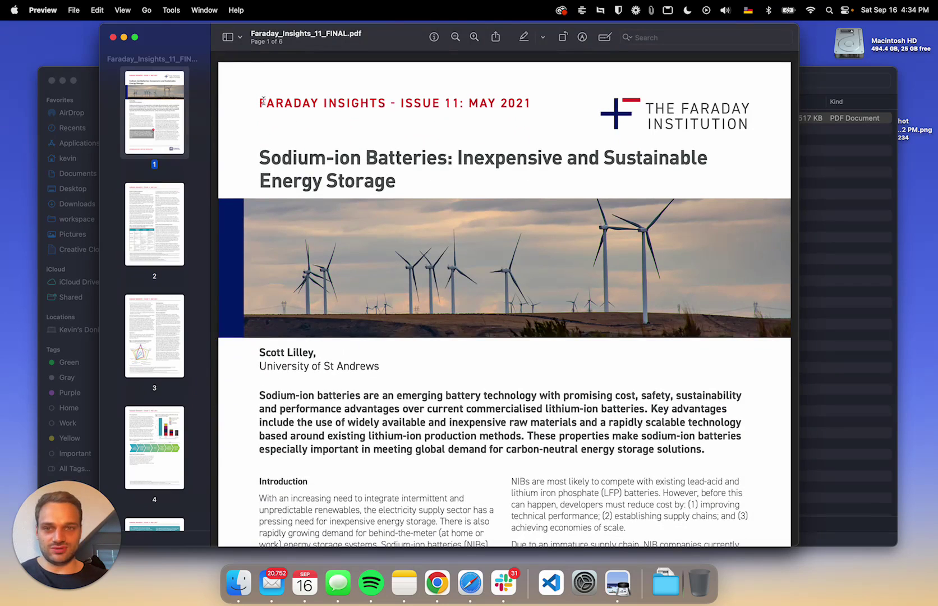
# - Select the article text from the header to the end of page 6 and copy it
pyautogui.moveTo(264, 102); pyautogui.dragTo(517, 307)
pyautogui.scroll(-20, 700, 376)
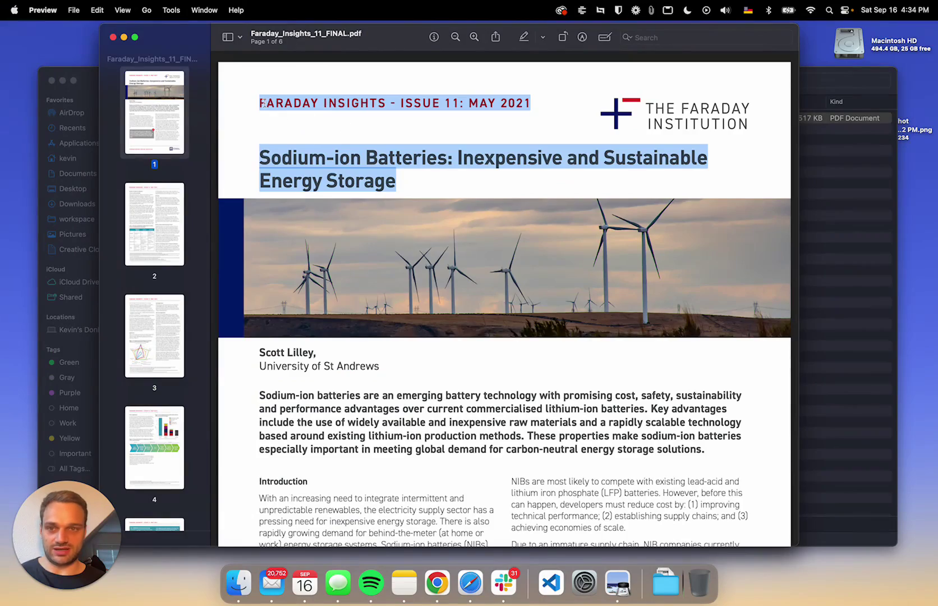
pyautogui.moveTo(259, 102); pyautogui.dragTo(655, 511)
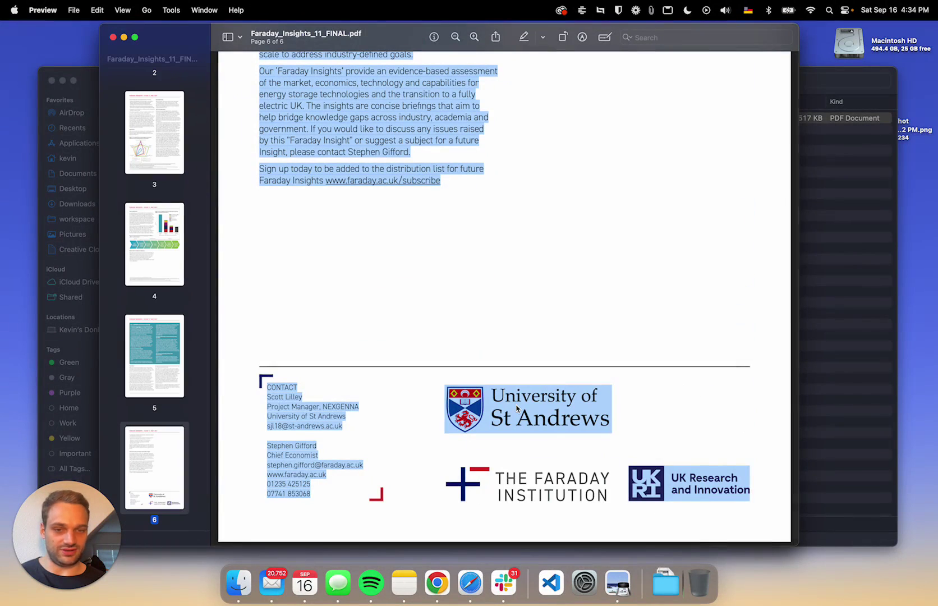
pyautogui.scroll(10, 300, 397)
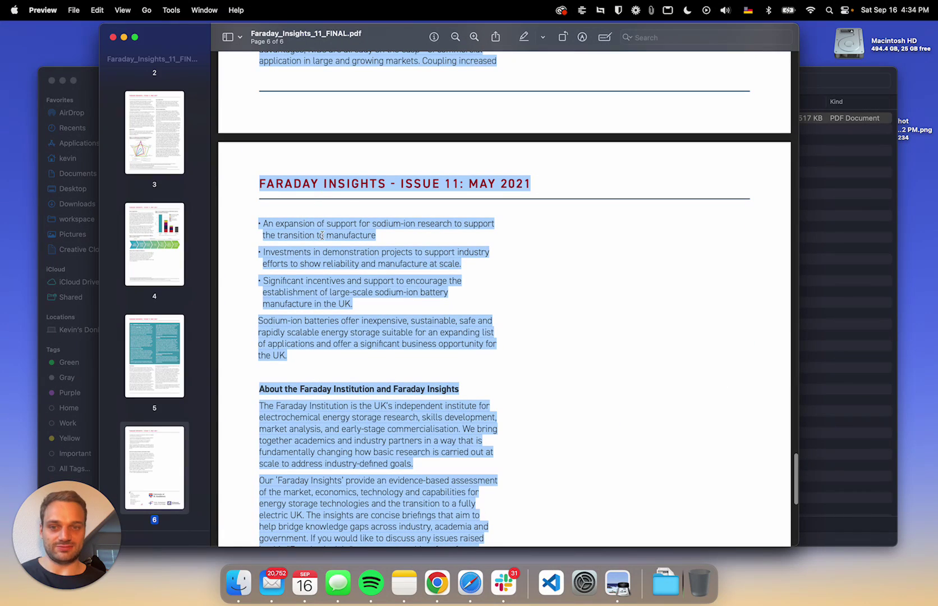
pyautogui.rightClick(355, 228)
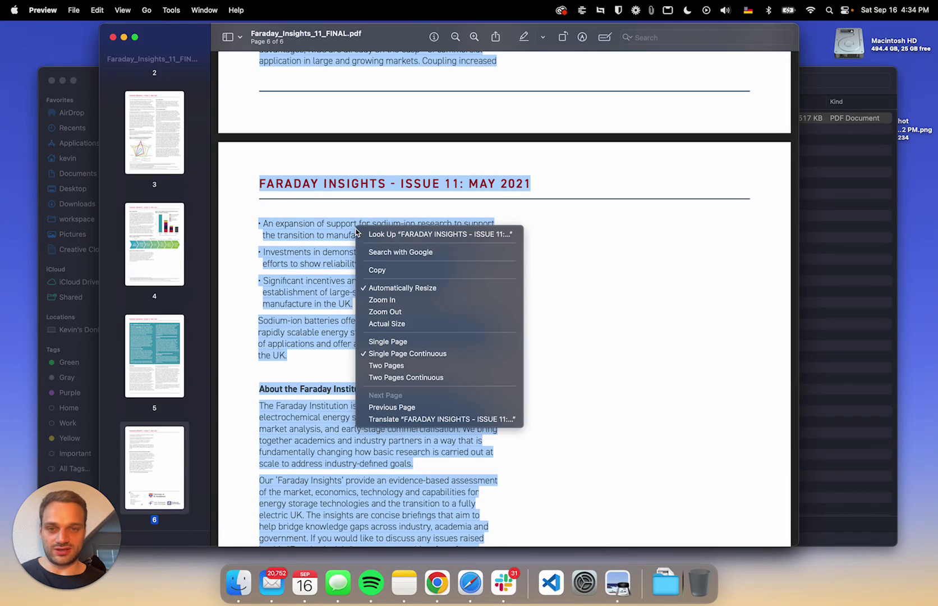
pyautogui.click(377, 272)
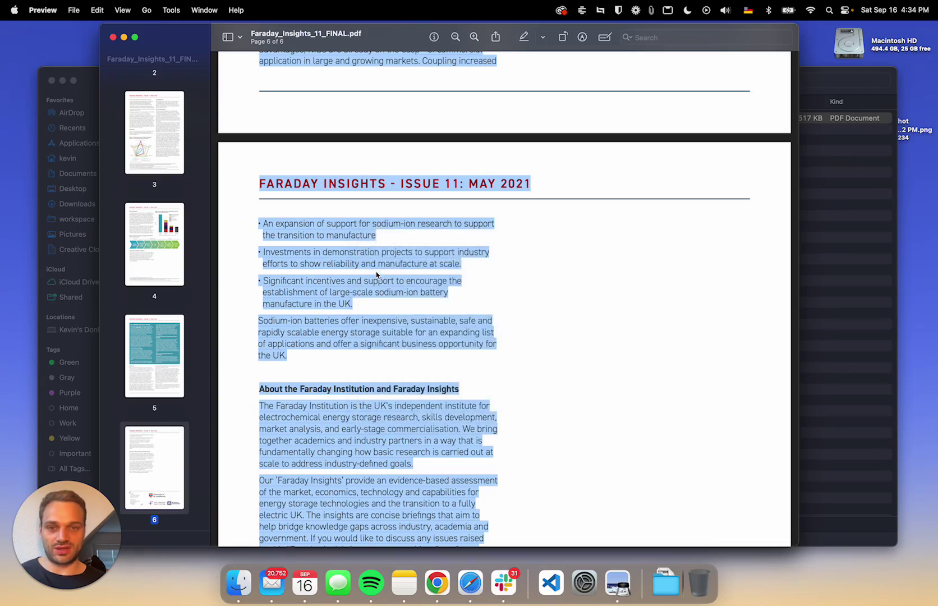
pyautogui.scroll(20, 376, 271)
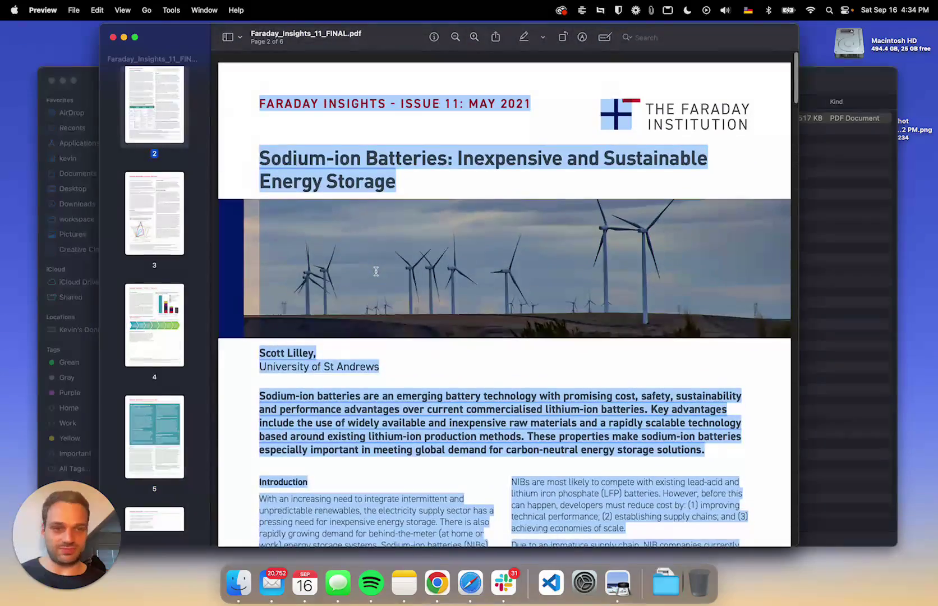
pyautogui.scroll(-1, 375, 272)
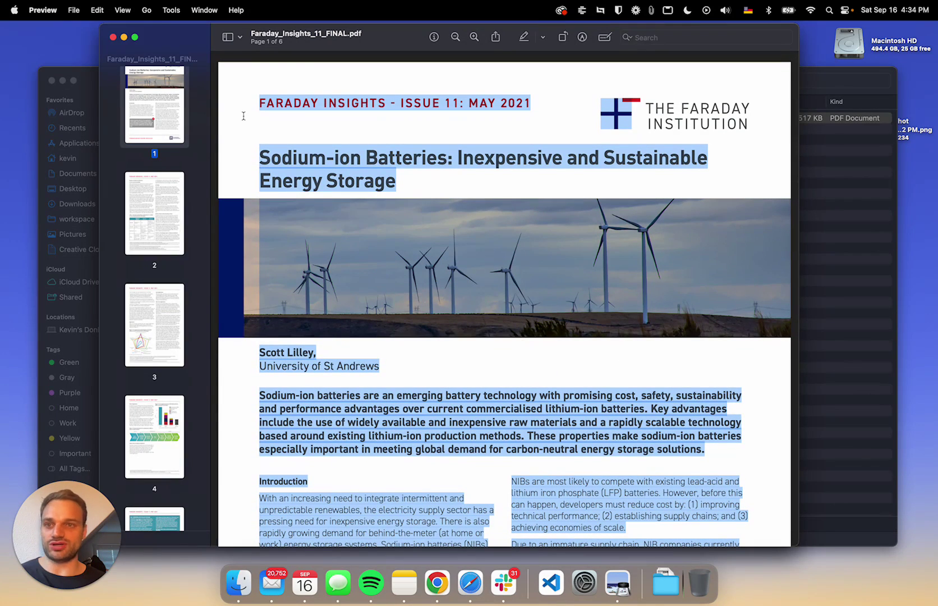
# - Switch to Safari and reload chat.openai.com for a fresh empty chat
pyautogui.click(472, 582)
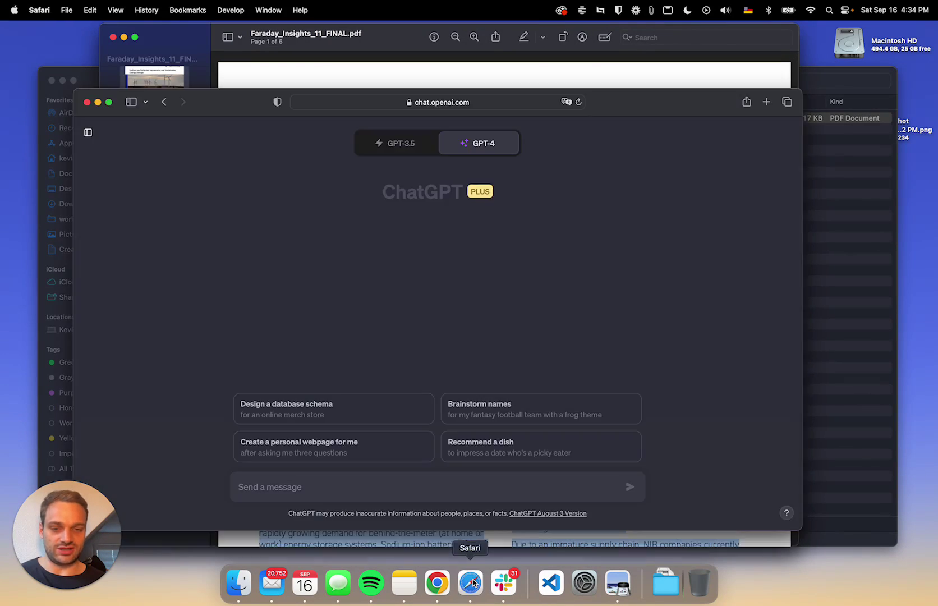
pyautogui.click(487, 109)
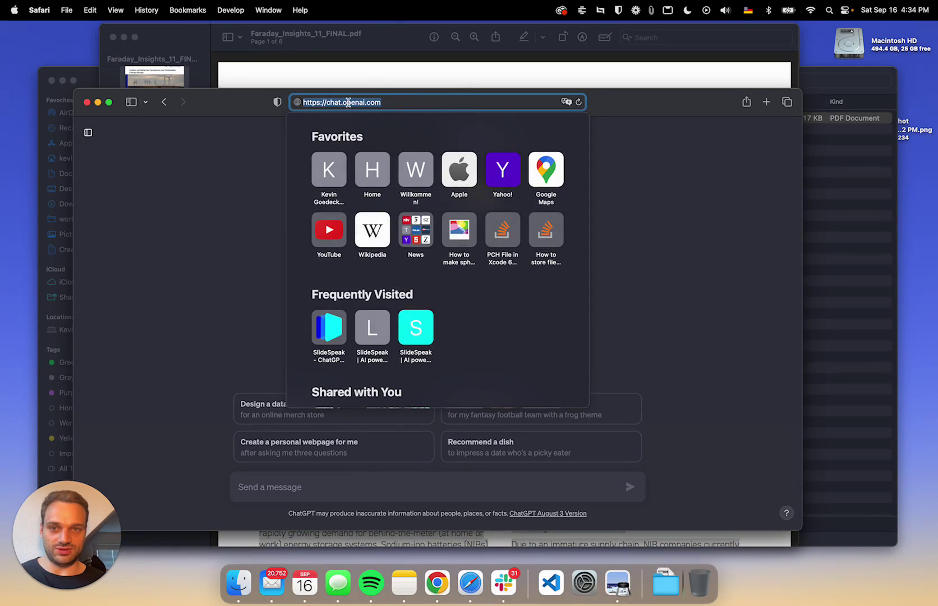
pyautogui.click(386, 102)
pyautogui.press('Return')
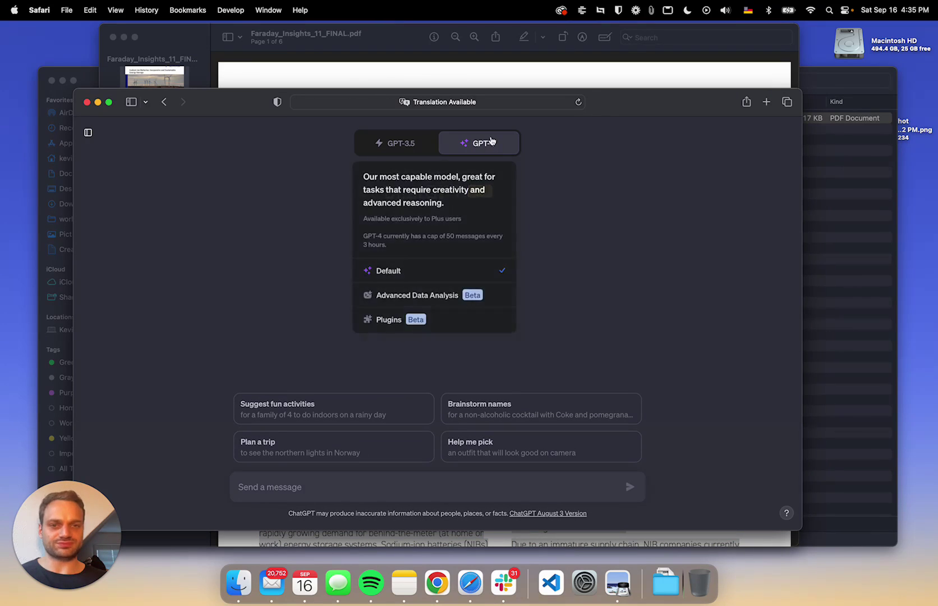
# - Set the chat model to GPT-4 after toggling between GPT-3.5 and GPT-4
pyautogui.click(396, 145)
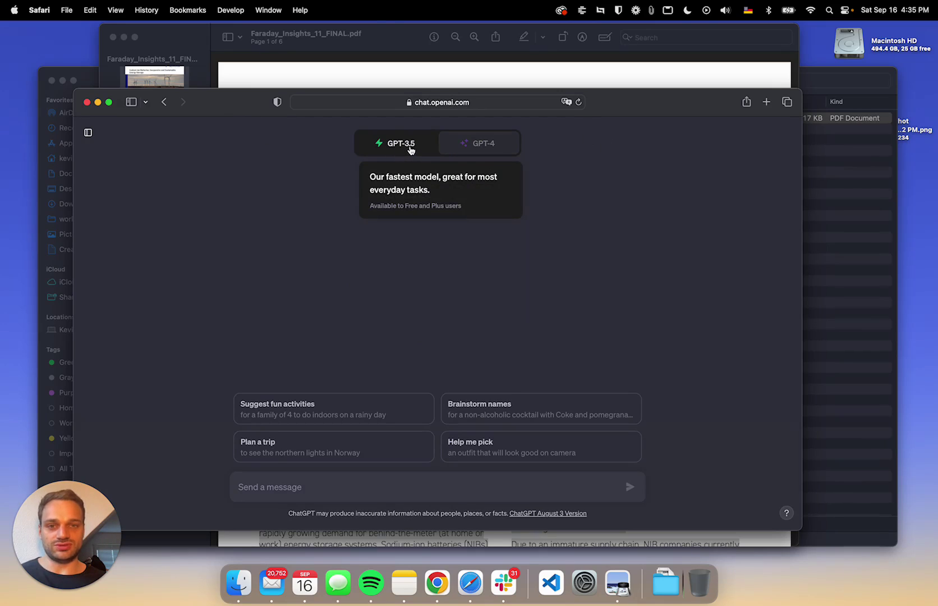
pyautogui.click(489, 145)
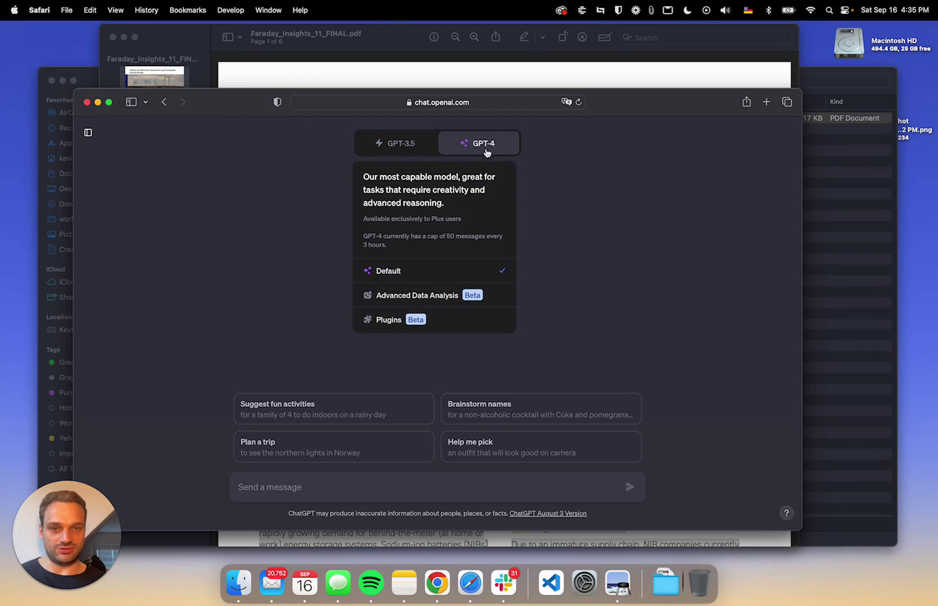
pyautogui.click(391, 148)
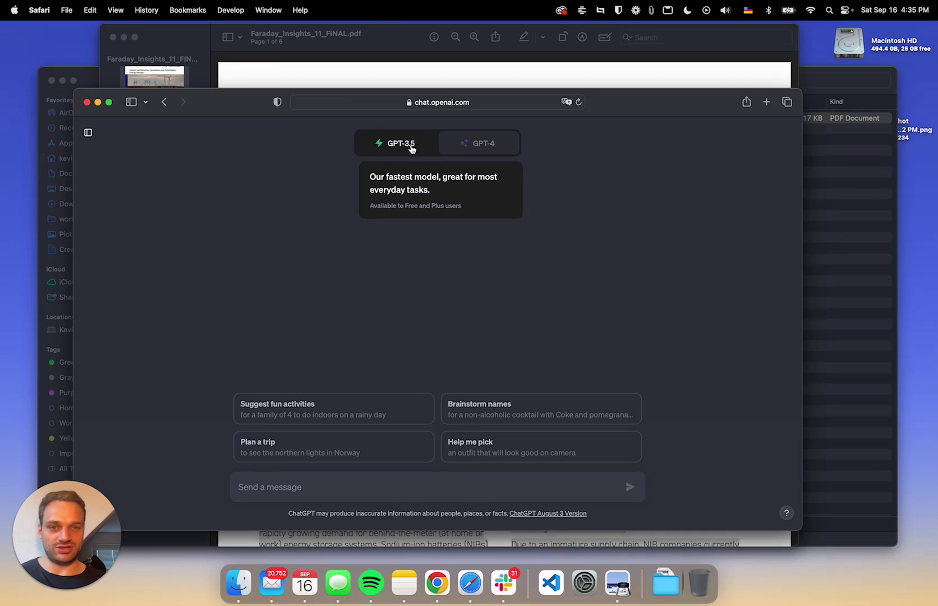
pyautogui.click(494, 147)
pyautogui.click(399, 145)
pyautogui.click(491, 148)
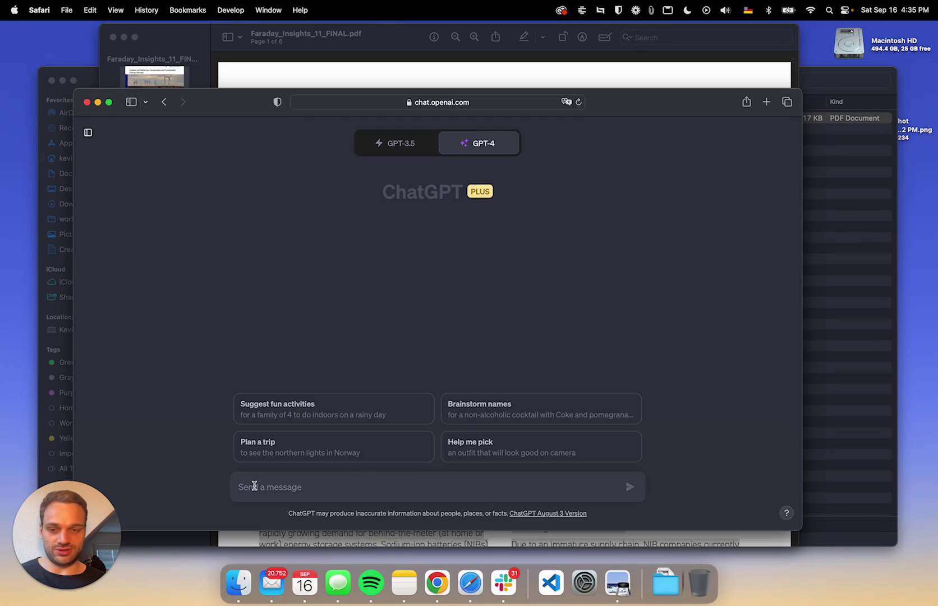
# - Paste the copied Faraday article into the message box and add two blank lines above it
pyautogui.rightClick(254, 486)
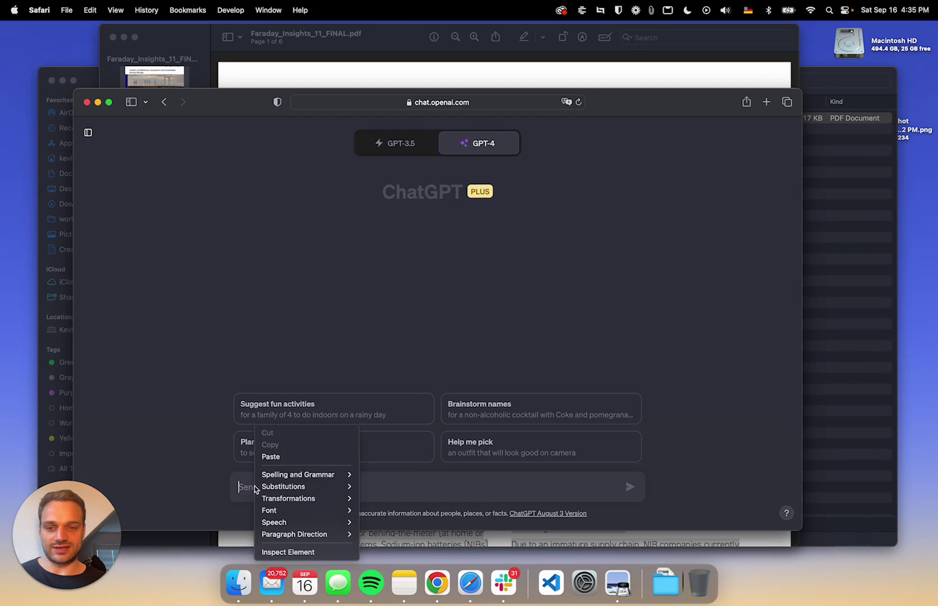
pyautogui.click(273, 456)
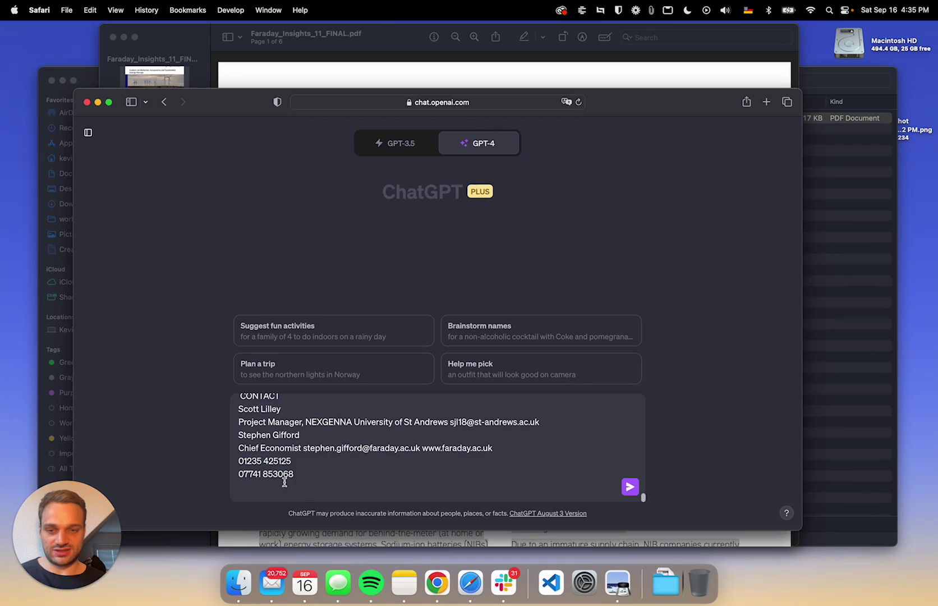
pyautogui.scroll(20, 284, 482)
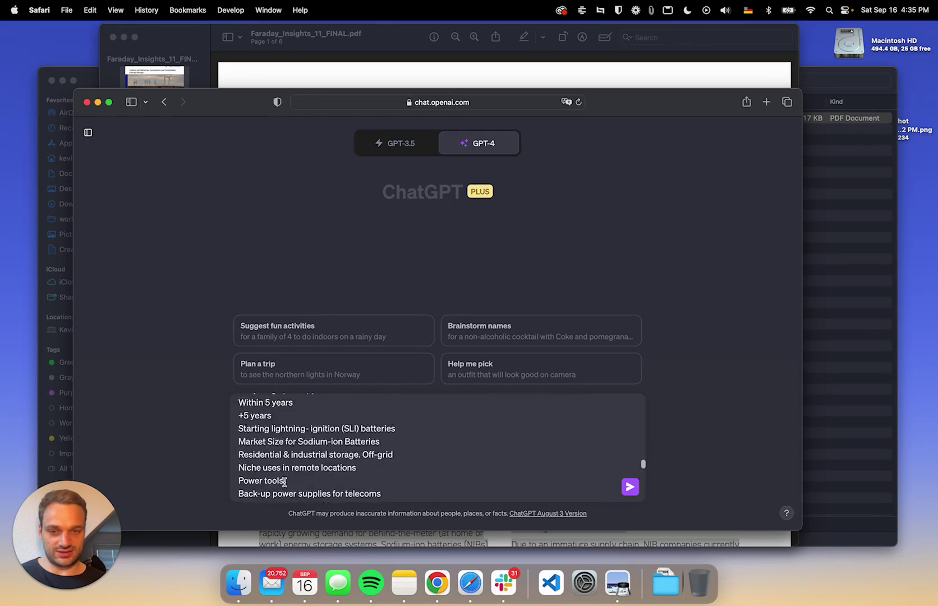
pyautogui.scroll(15, 284, 482)
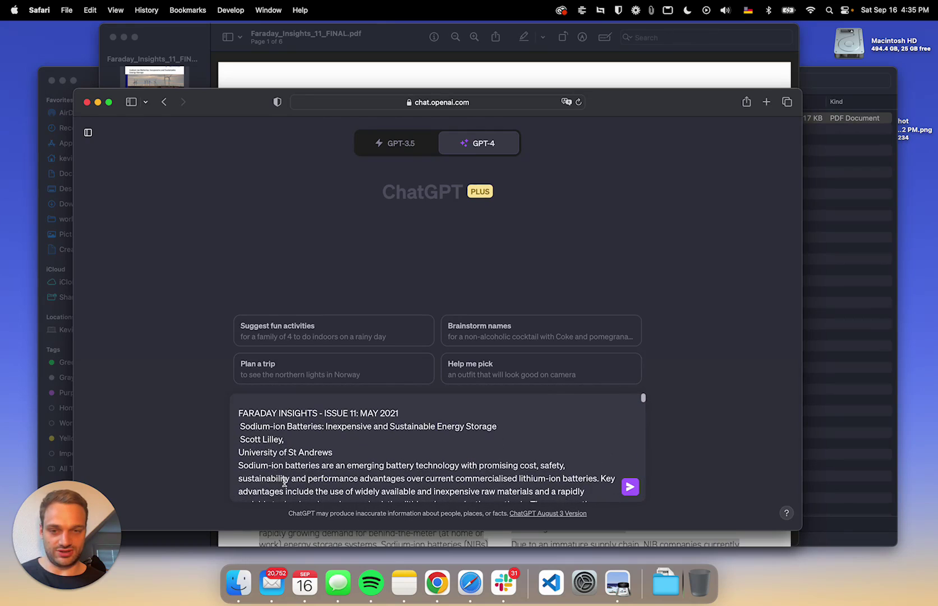
pyautogui.press('super+Up')
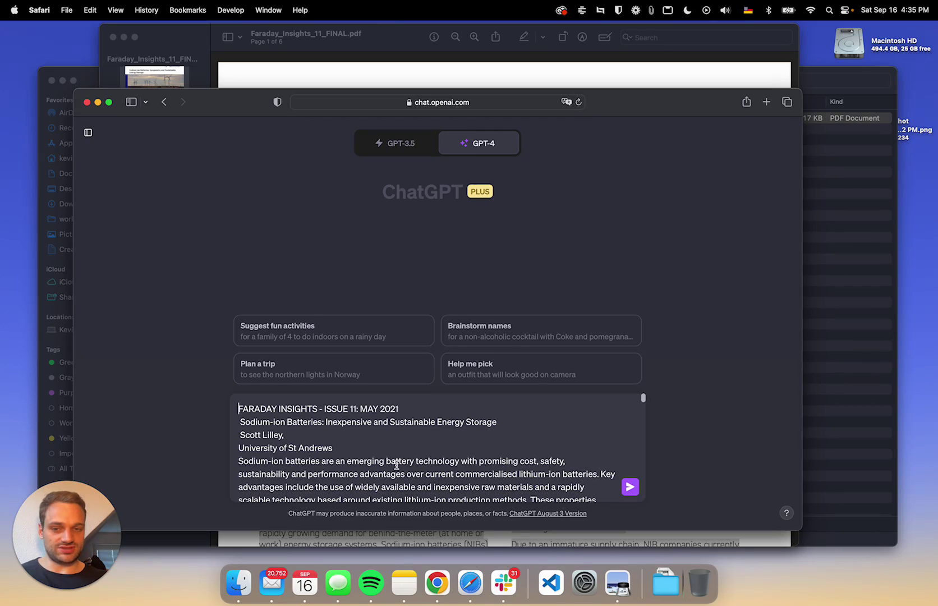
pyautogui.hotkey('shift', 'Return')
pyautogui.hotkey('shift', 'Return')
pyautogui.press('Up')
pyautogui.press('Up')
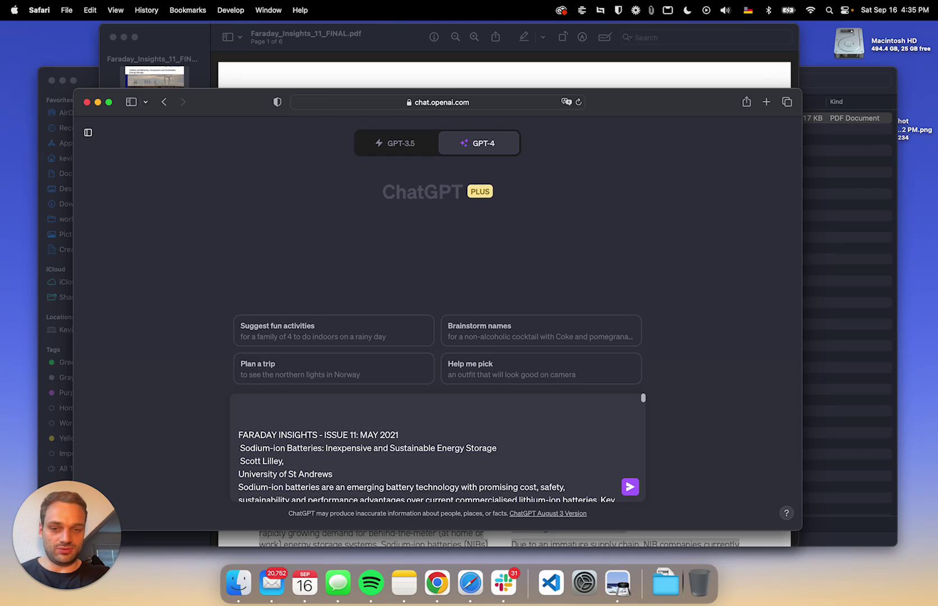
# - Type 'Can you summarize the text below for me in under 10 sentences.' above the article
pyautogui.write('Can you su')
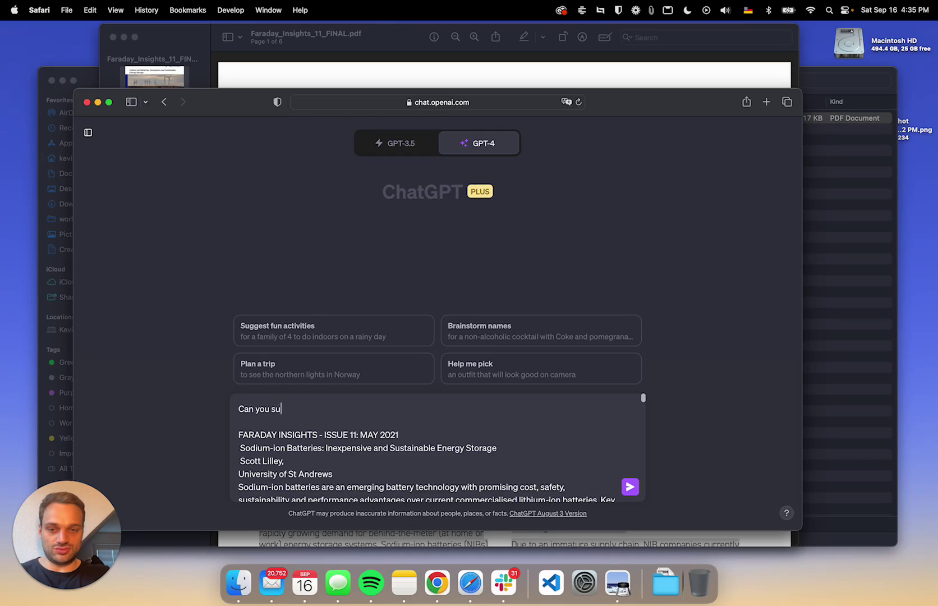
pyautogui.write('mmarize the te')
pyautogui.press('BackSpace')
pyautogui.press('BackSpace')
pyautogui.press('BackSpace')
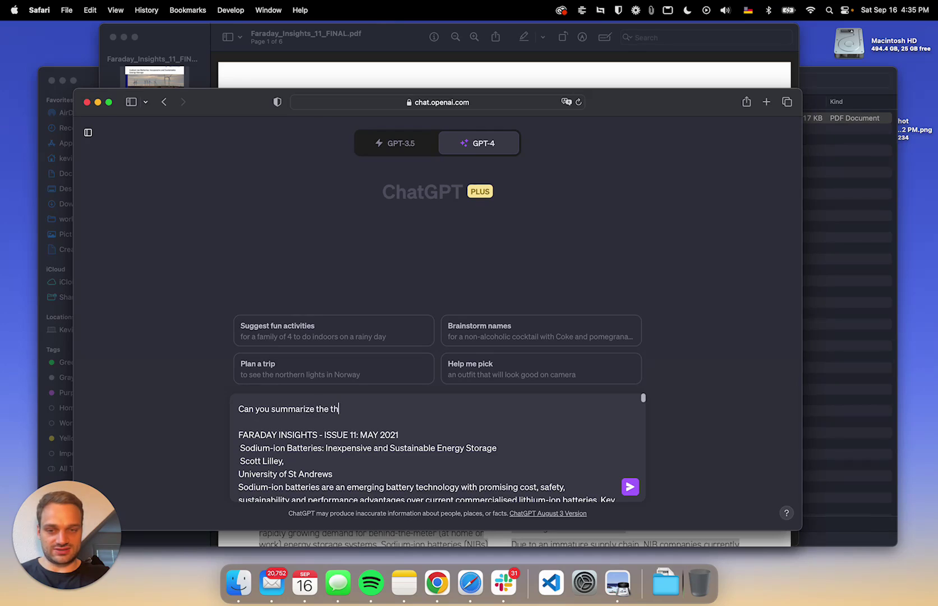
pyautogui.write('text be')
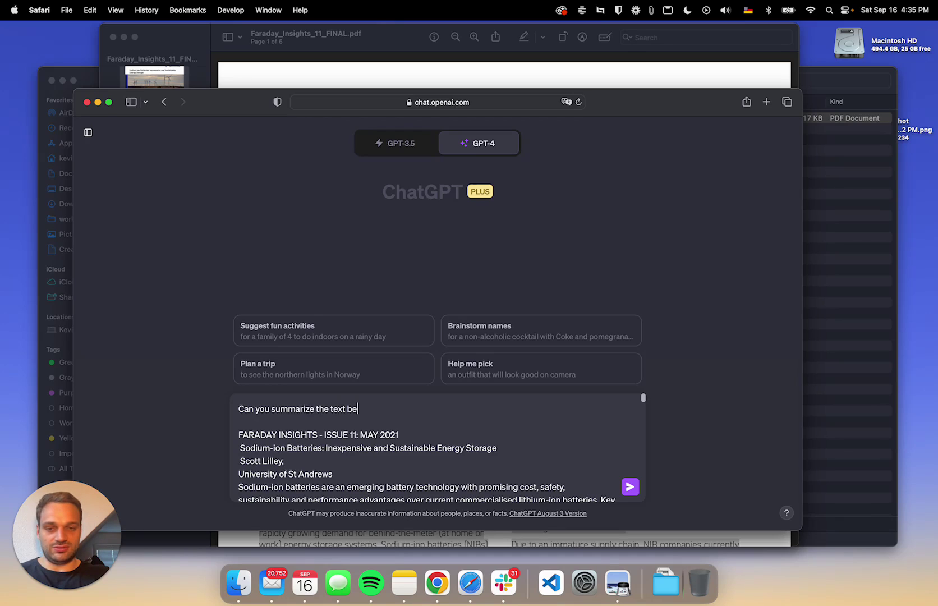
pyautogui.write('low for me in u')
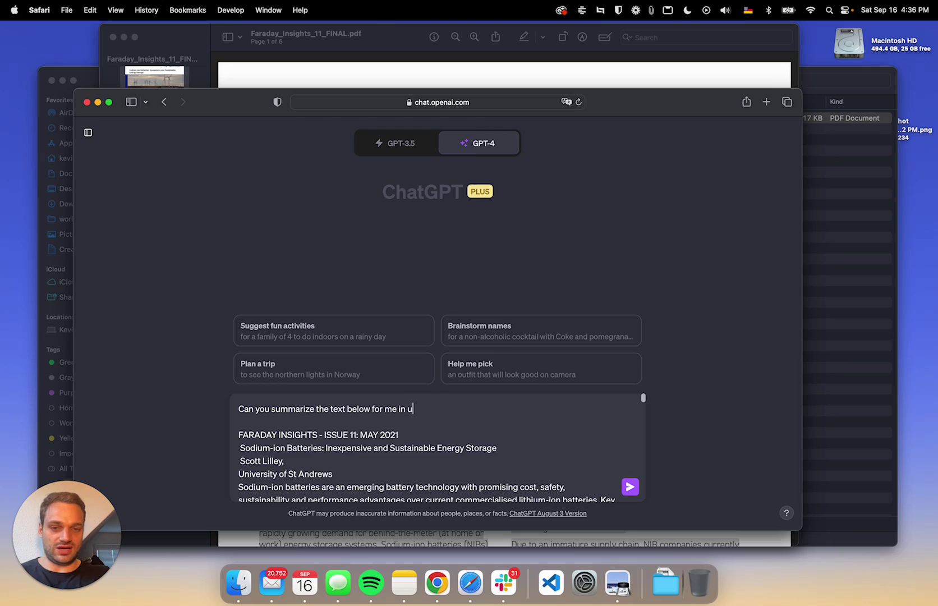
pyautogui.write('nder 10 sen')
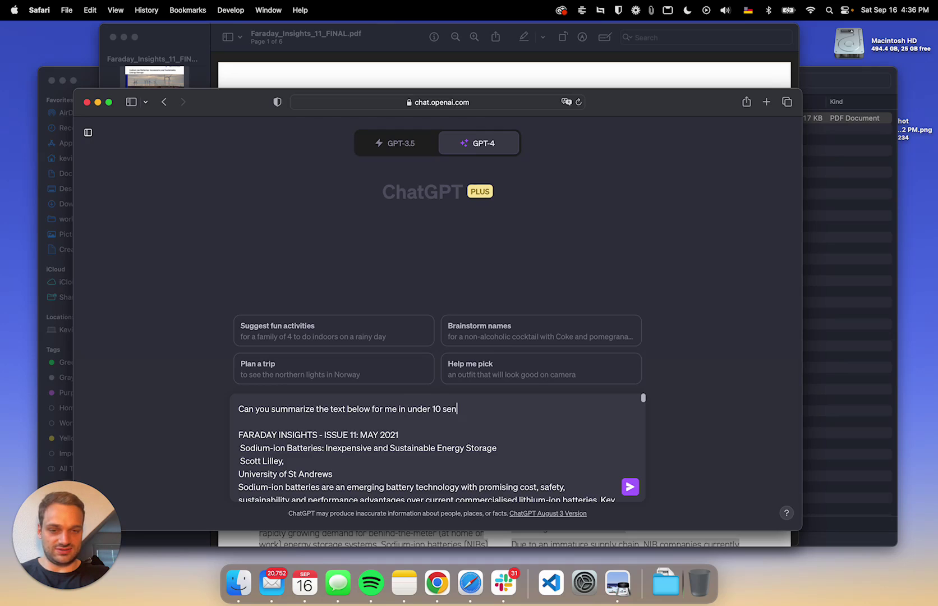
pyautogui.write('tences.')
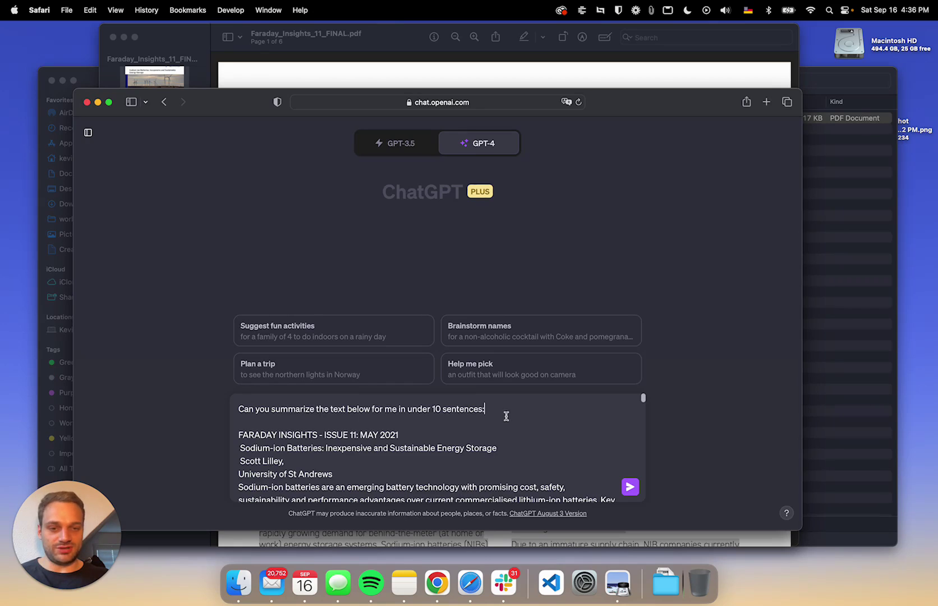
# - Send the request and get GPT-4's numbered summary of the sodium-ion batteries article
pyautogui.click(630, 488)
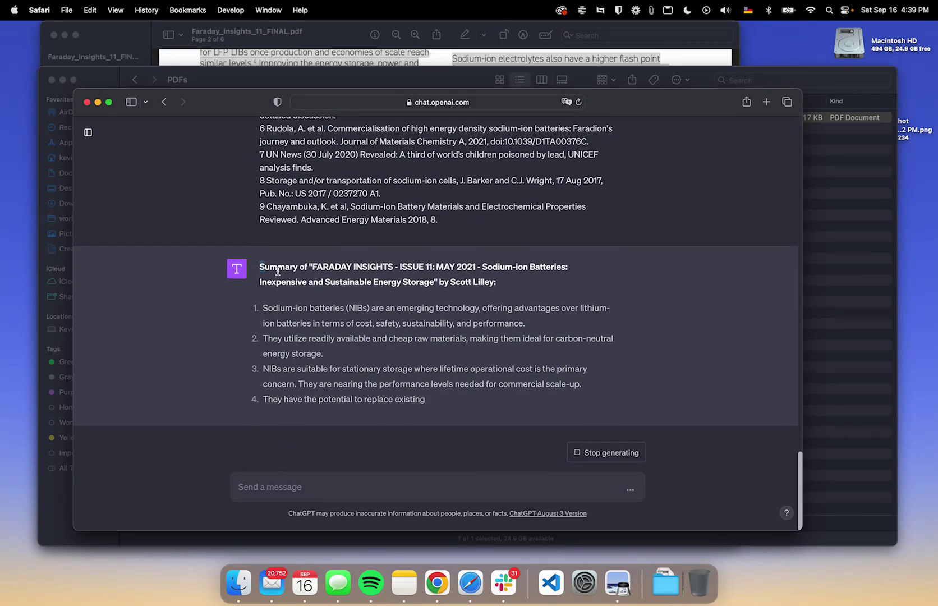
pyautogui.moveTo(264, 302); pyautogui.dragTo(374, 403)
pyautogui.doubleClick(332, 252)
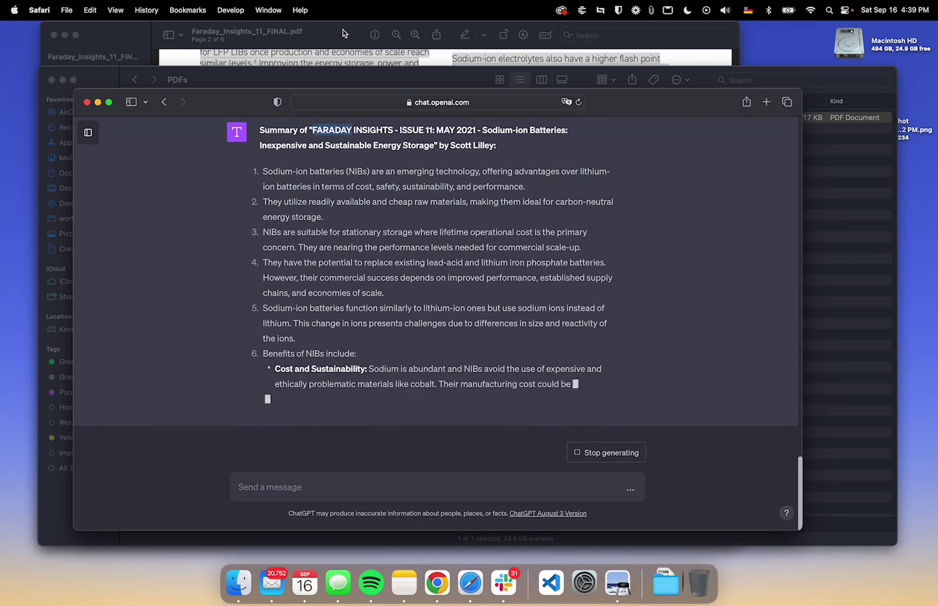
# - Select all text in the Faraday PDF in Preview, copy it, and return to Safari
pyautogui.click(343, 33)
pyautogui.scroll(15, 461, 222)
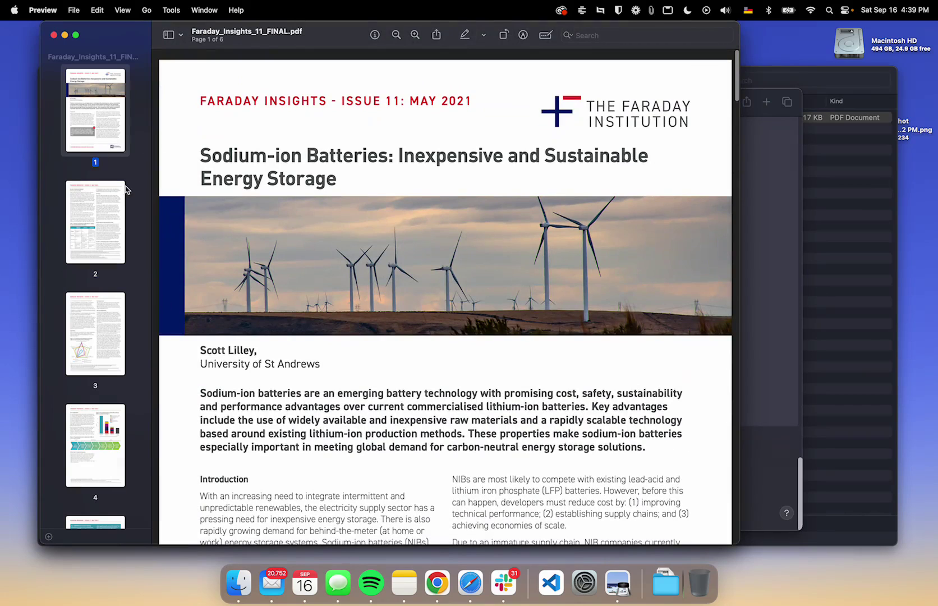
pyautogui.scroll(-3, 129, 234)
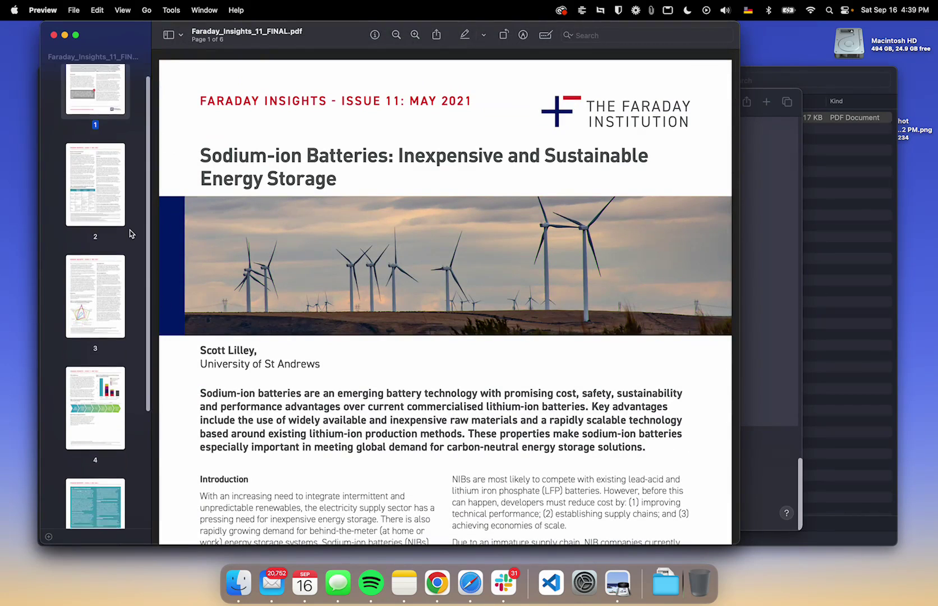
pyautogui.scroll(4, 129, 233)
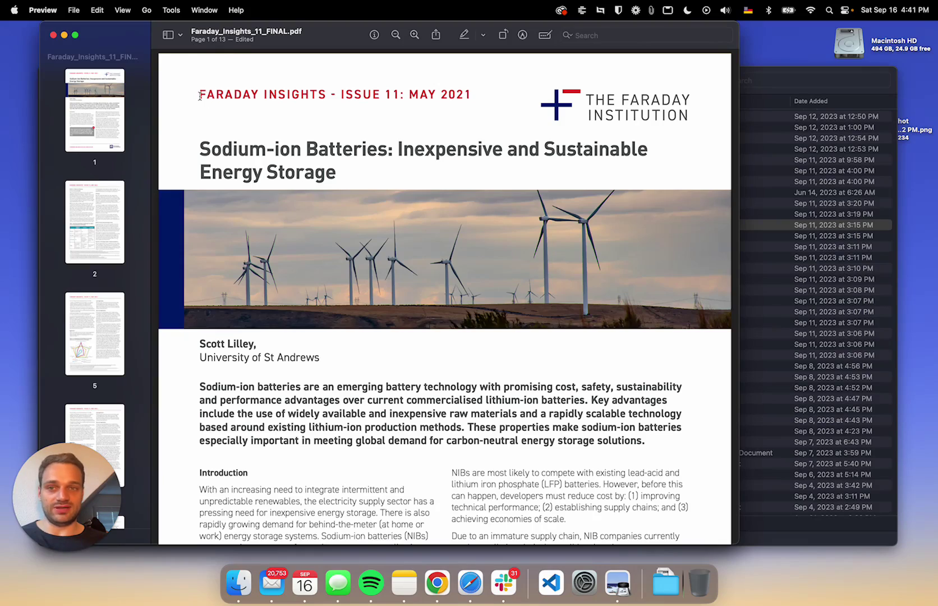
pyautogui.press('super+a')
pyautogui.scroll(-5, 359, 296)
pyautogui.scroll(5, 359, 295)
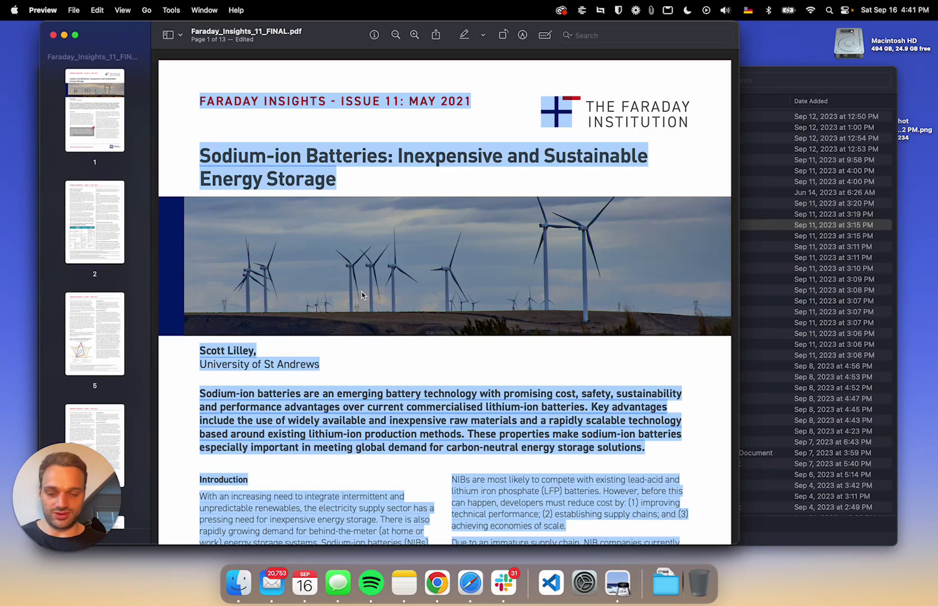
pyautogui.scroll(-10, 362, 296)
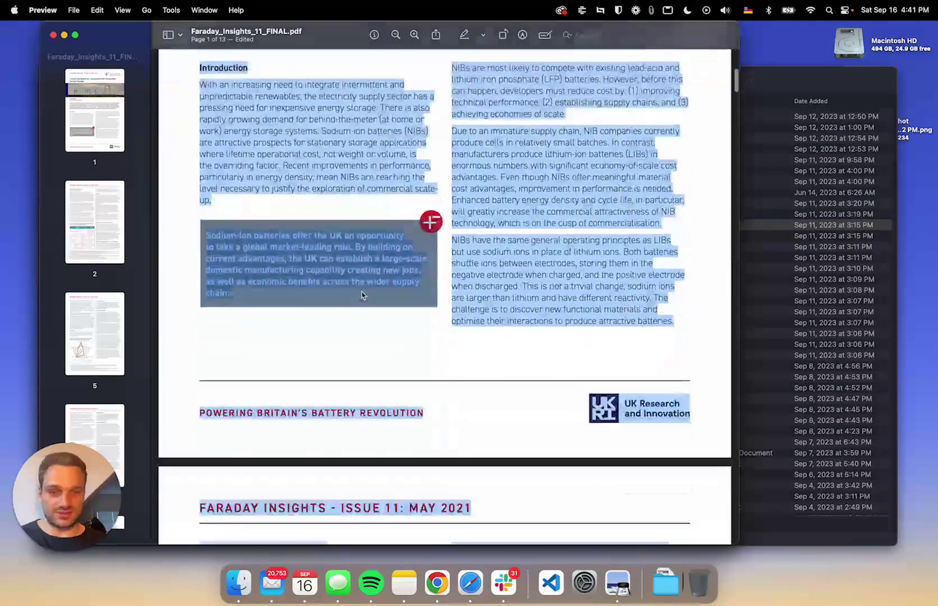
pyautogui.scroll(10, 561, 280)
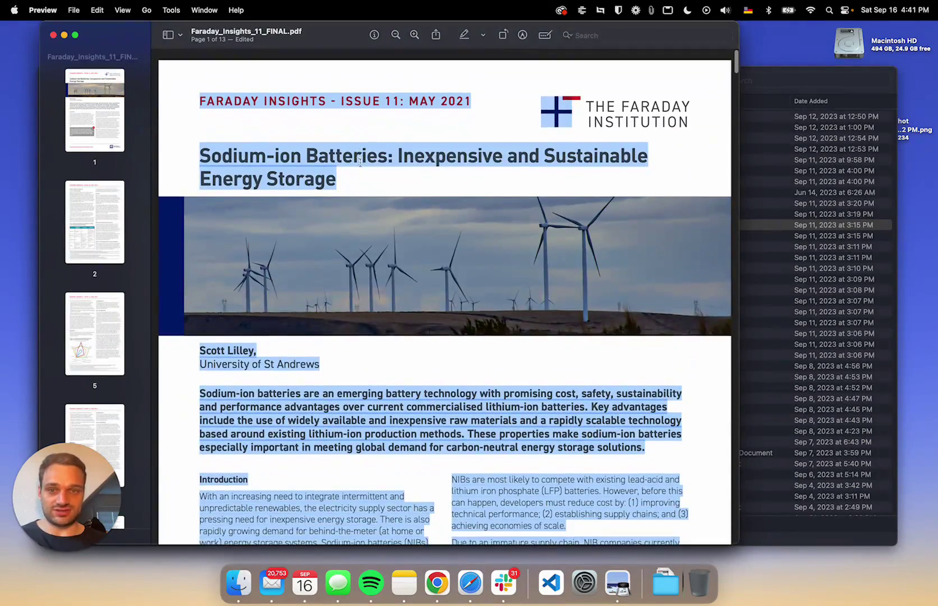
pyautogui.rightClick(359, 160)
pyautogui.click(387, 201)
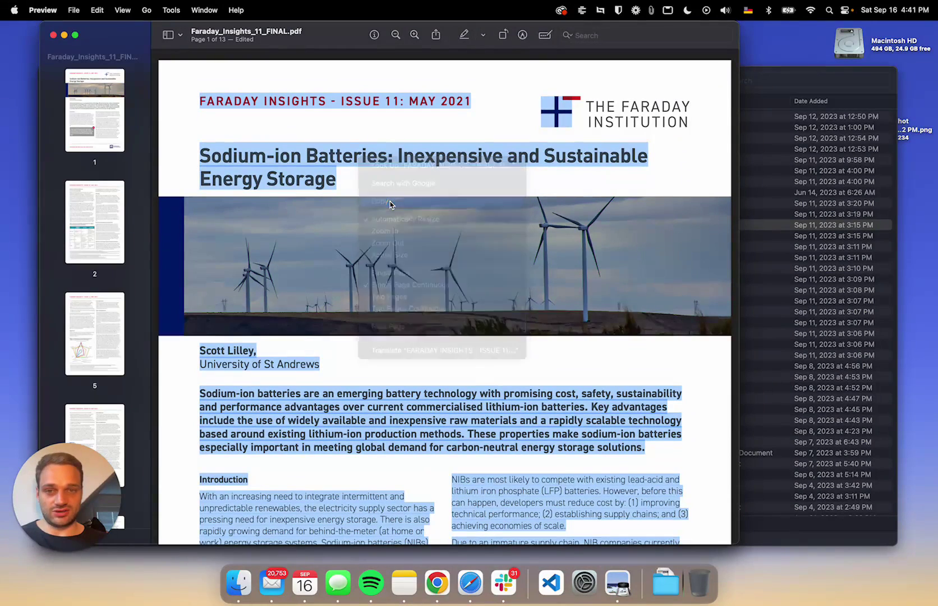
pyautogui.press('super+Tab')
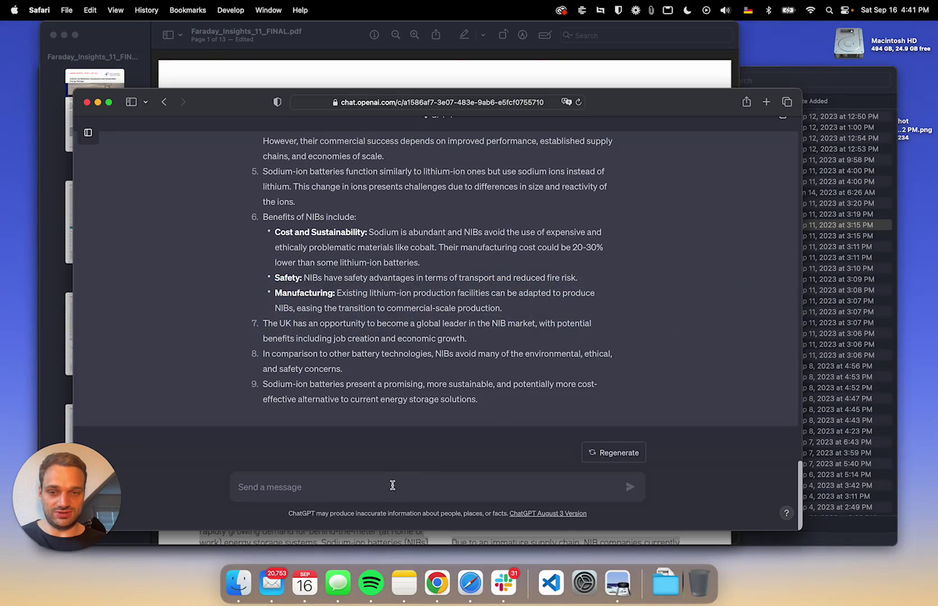
# - Send 'Summarize the following text for me in under 10 sentences:' with the full PDF text pasted below
pyautogui.click(395, 478)
pyautogui.write('Summarize to')
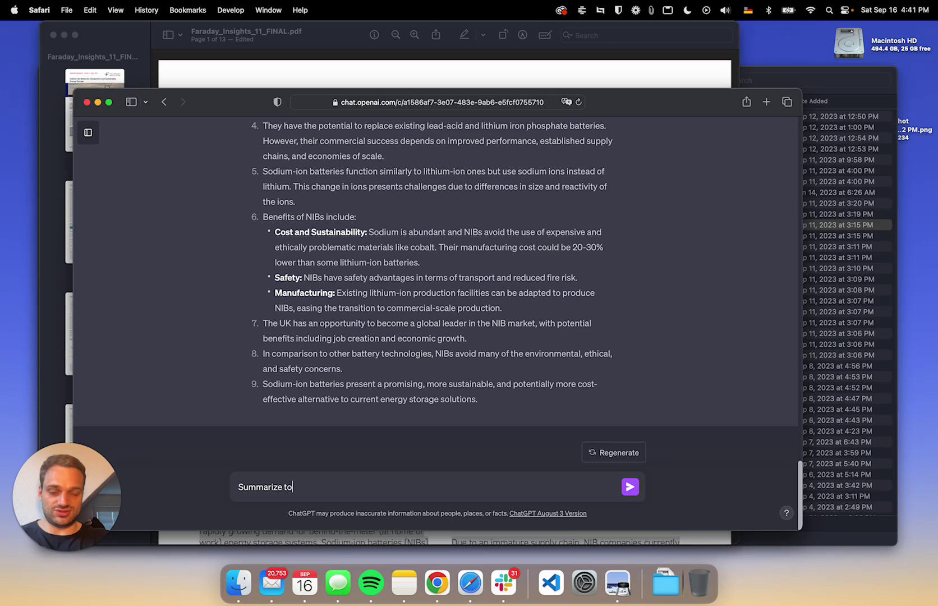
pyautogui.press('BackSpace')
pyautogui.press('BackSpace')
pyautogui.press('BackSpace')
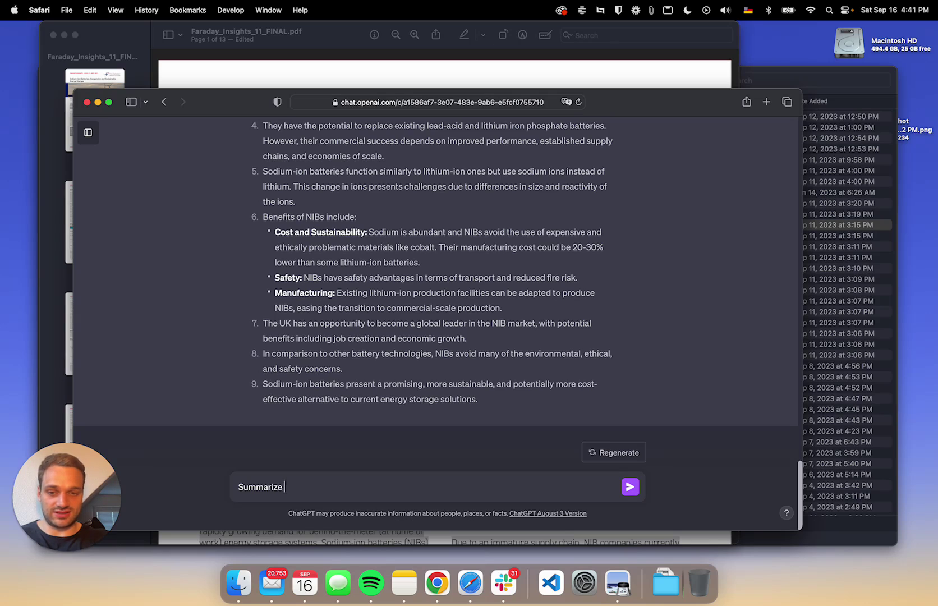
pyautogui.write('the following text for me in under 10 s')
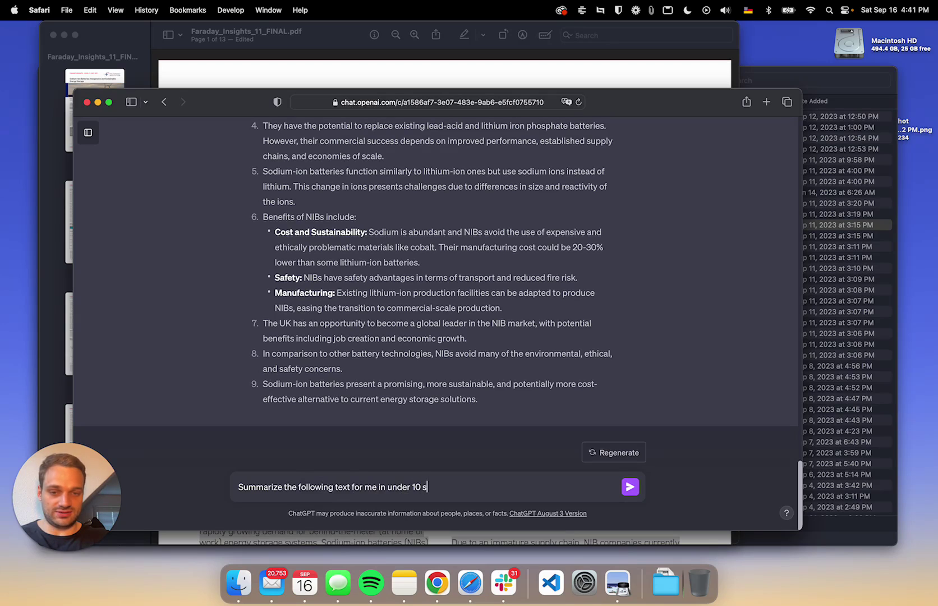
pyautogui.write('entences:')
pyautogui.hotkey('shift', 'Return')
pyautogui.hotkey('shift', 'Return')
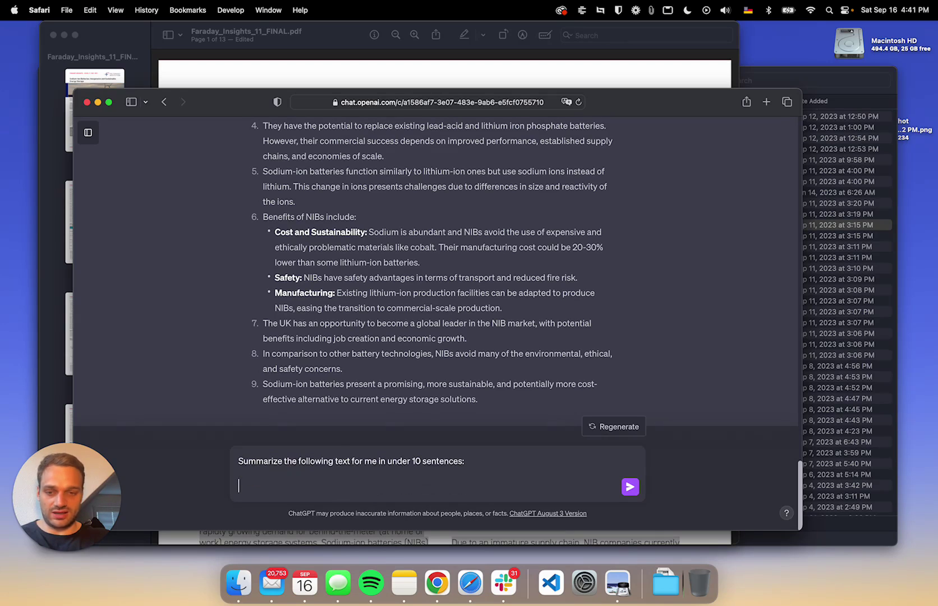
pyautogui.press('super+v')
pyautogui.press('Return')
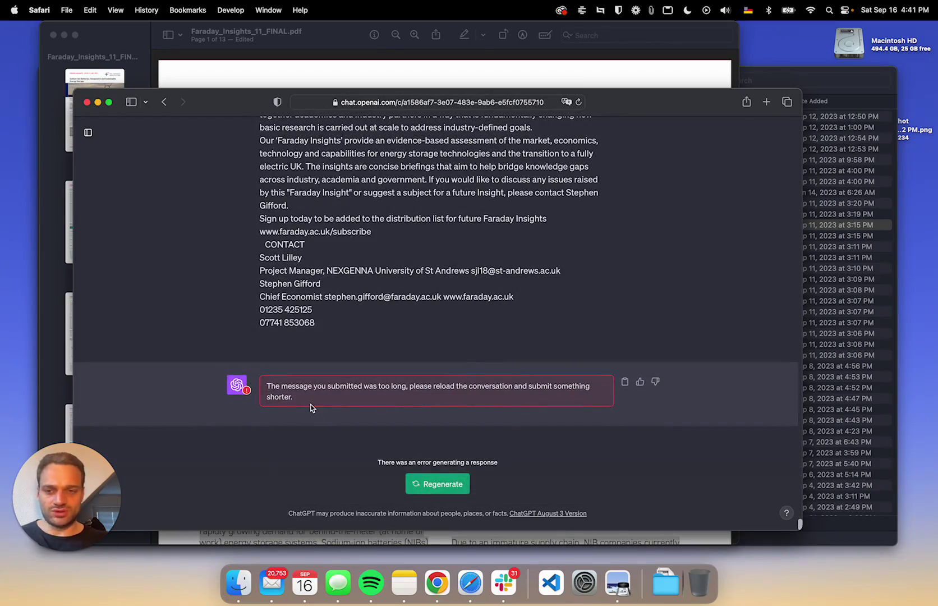
# - Select the Faraday PDF text from the FARADAY INSIGHTS heading through the end of page 2
pyautogui.click(350, 84)
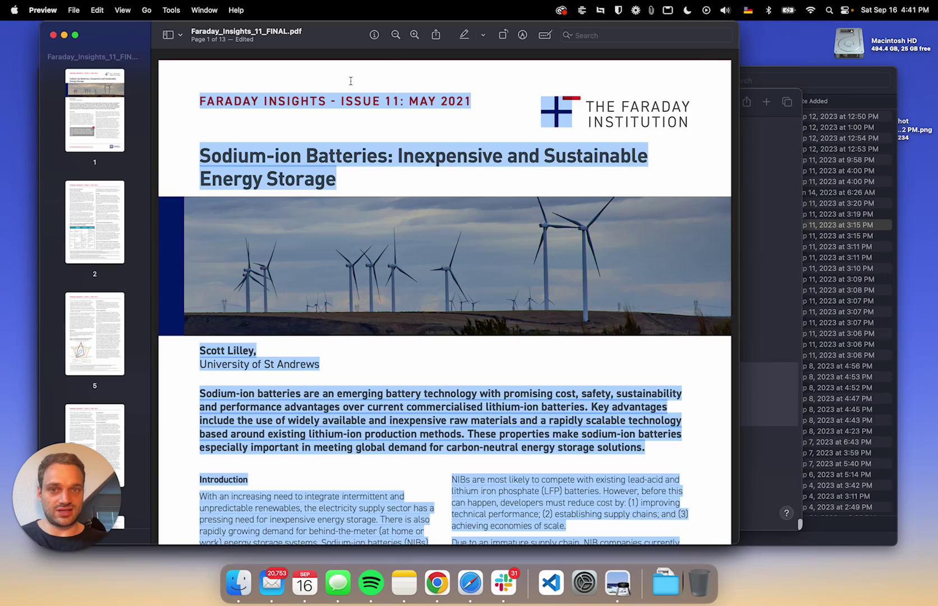
pyautogui.click(183, 141)
pyautogui.moveTo(198, 98); pyautogui.dragTo(588, 286)
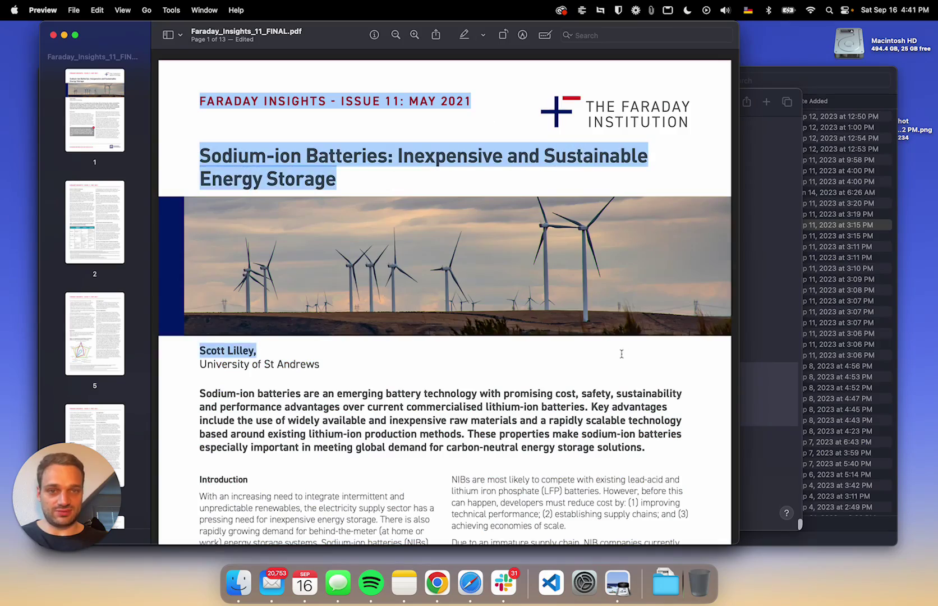
pyautogui.scroll(-10, 617, 336)
pyautogui.scroll(-10, 621, 352)
pyautogui.moveTo(621, 352); pyautogui.dragTo(641, 324)
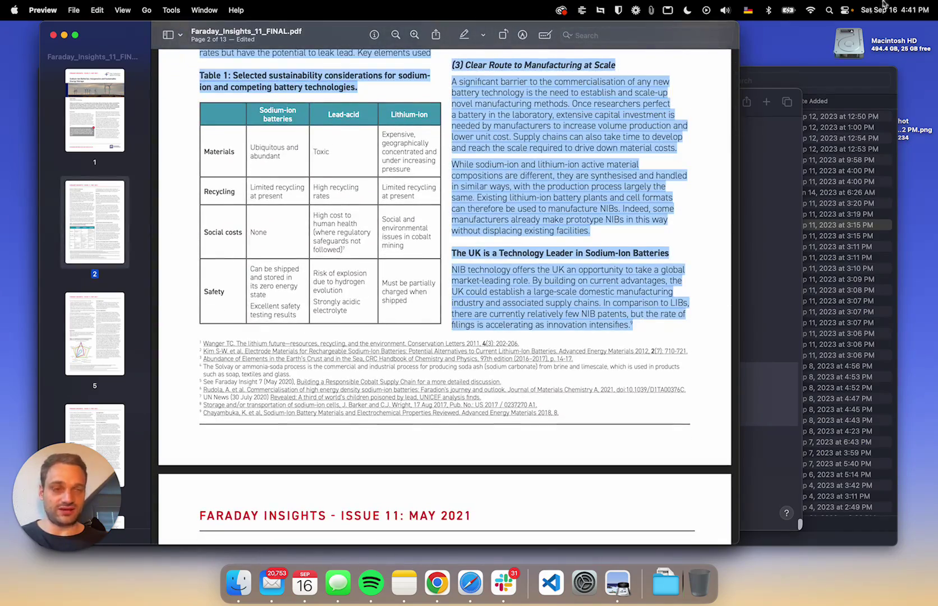
pyautogui.scroll(-5, 596, 322)
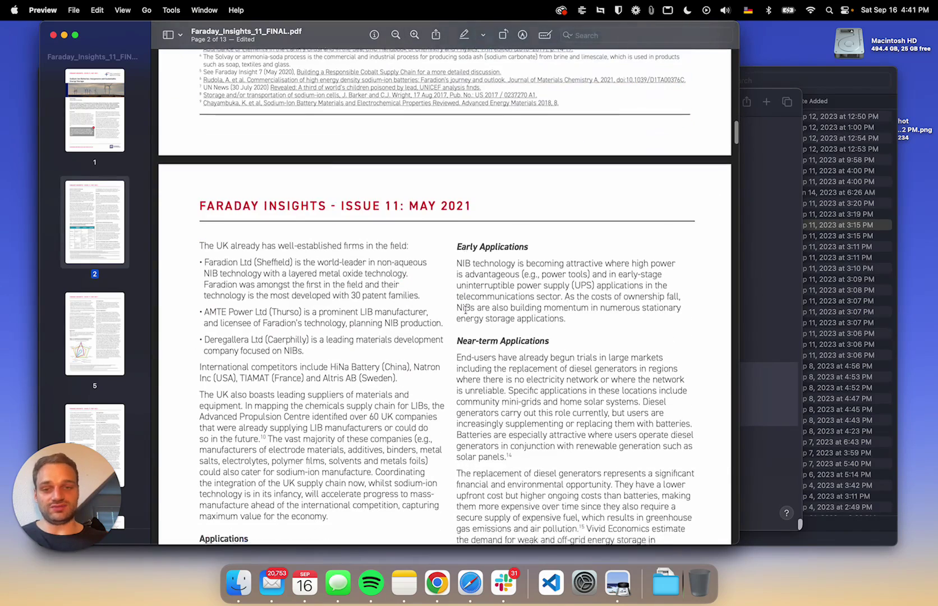
pyautogui.click(762, 202)
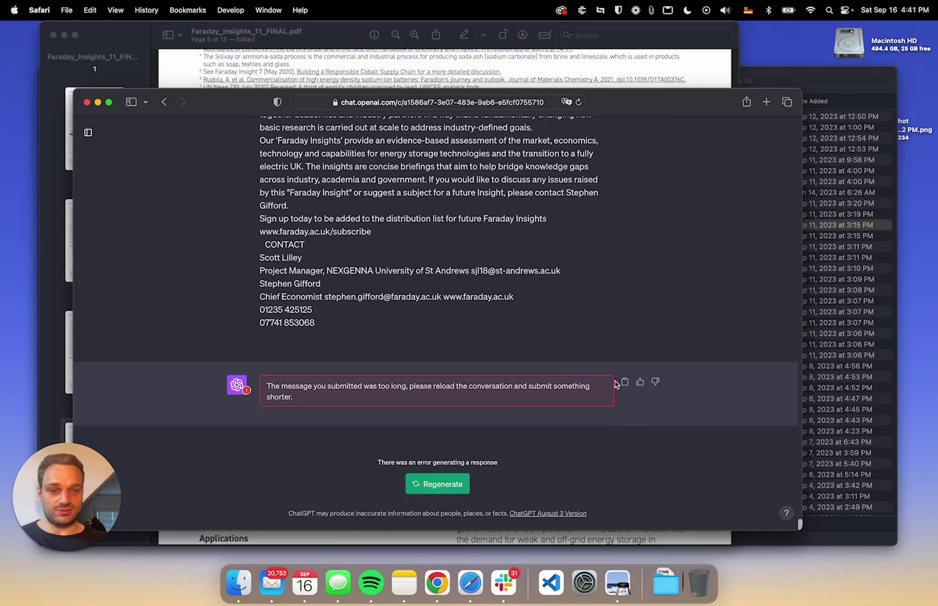
# - Open the rejected too-long message for editing and delete its text
pyautogui.scroll(3, 627, 382)
pyautogui.scroll(15, 627, 382)
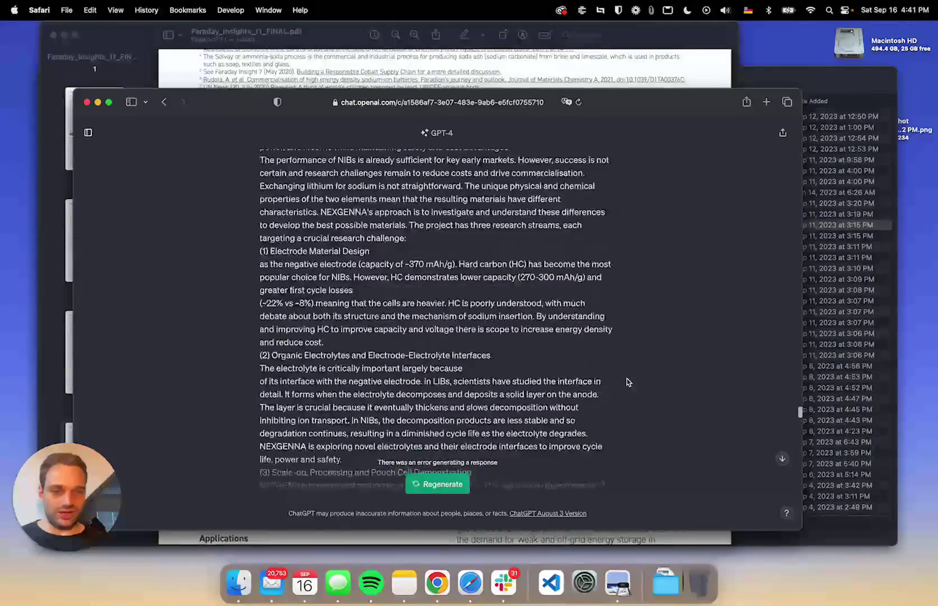
pyautogui.scroll(15, 628, 382)
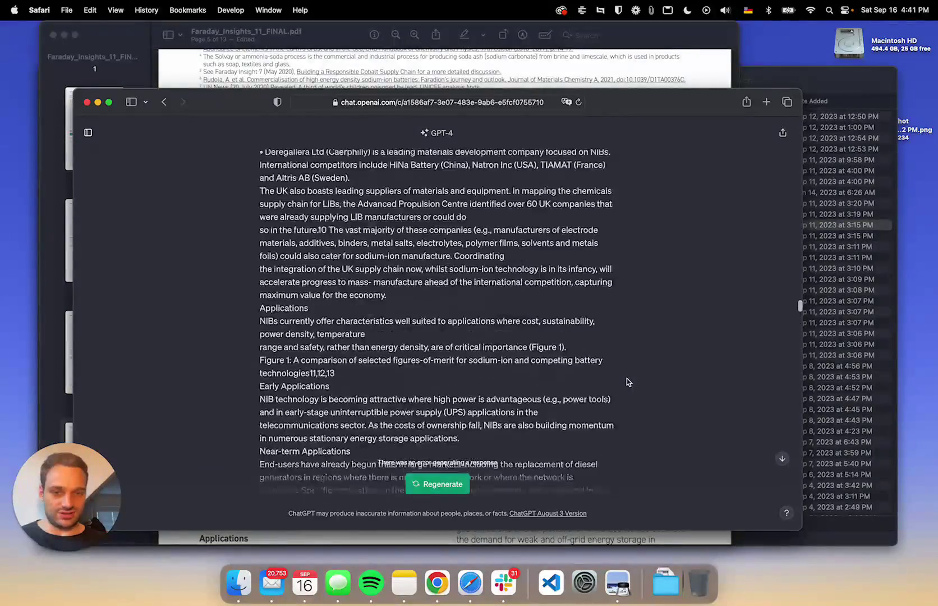
pyautogui.scroll(15, 627, 382)
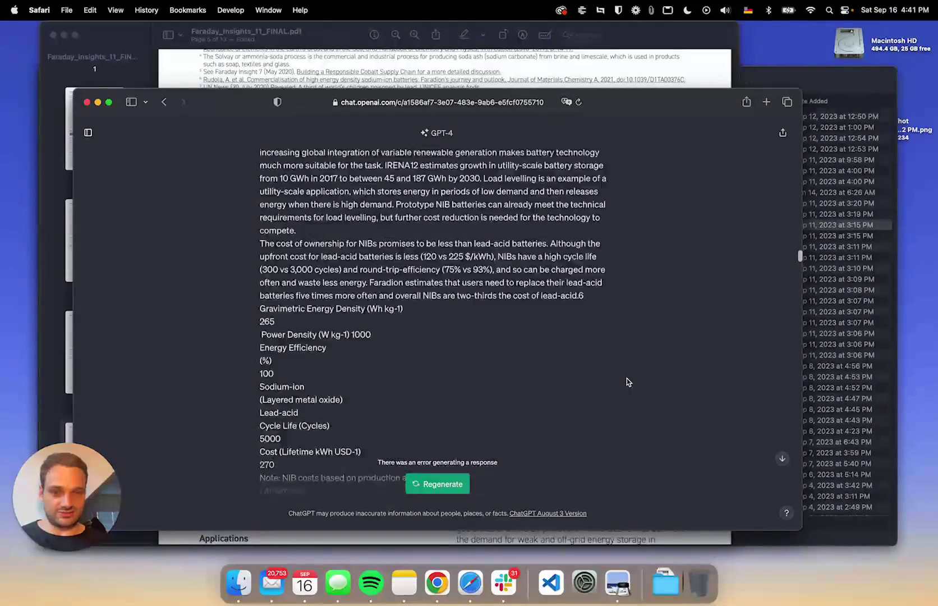
pyautogui.scroll(10, 626, 379)
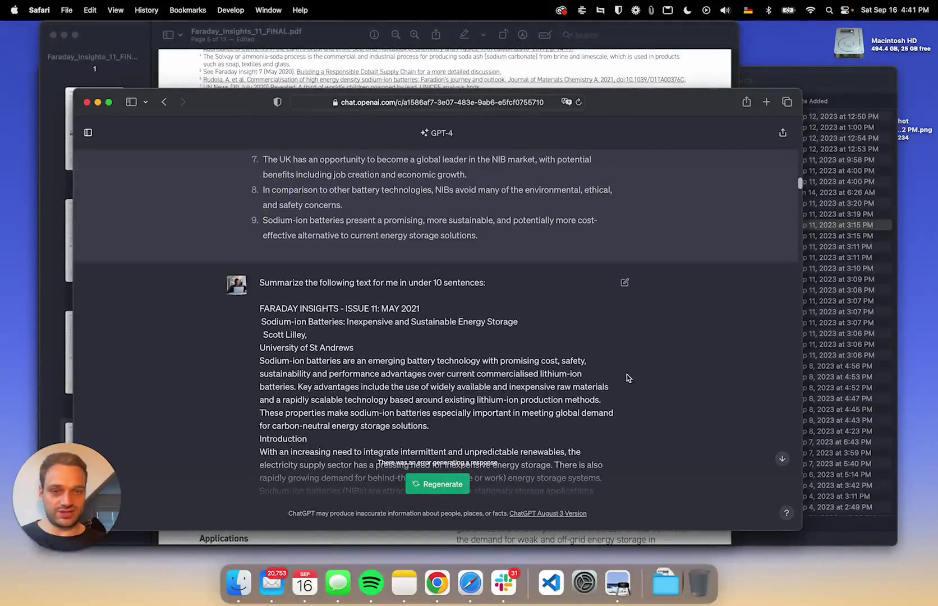
pyautogui.click(626, 281)
pyautogui.press('super+a')
pyautogui.press('BackSpace')
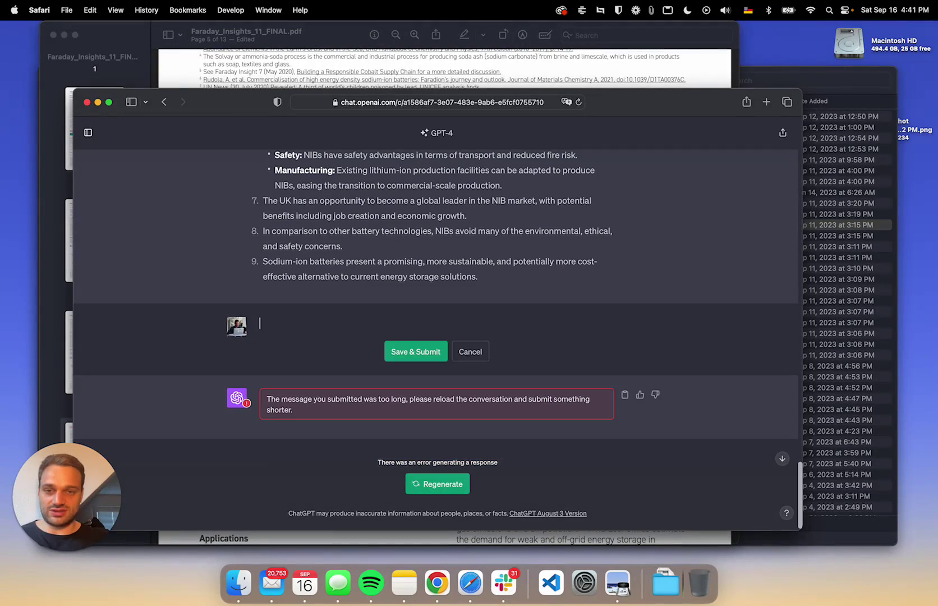
# - Reword it to 'Summarize the following text, which is the first two pages of a longer PDF:' and paste the text
pyautogui.write('Summarize thie')
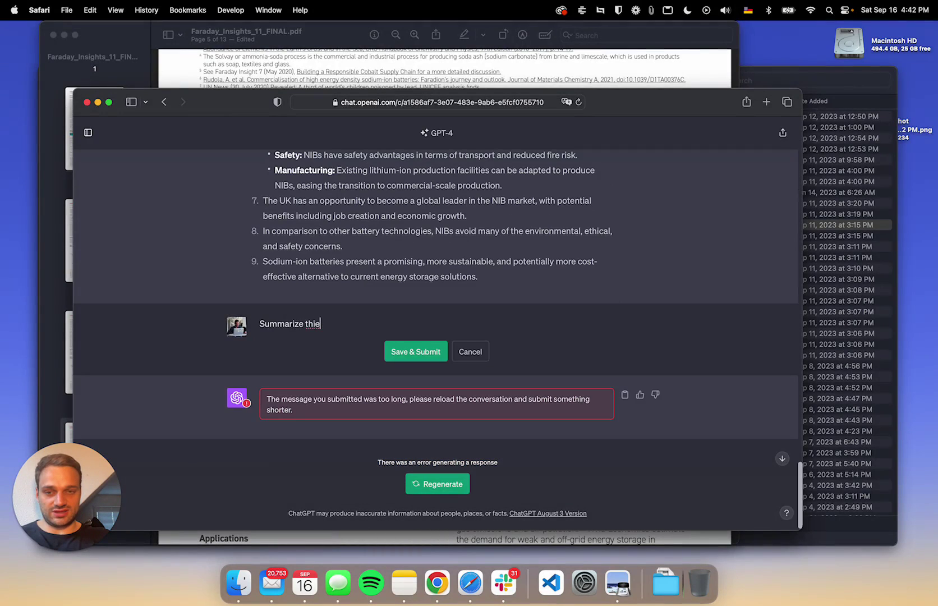
pyautogui.press('BackSpace')
pyautogui.press('BackSpace')
pyautogui.write('e following t')
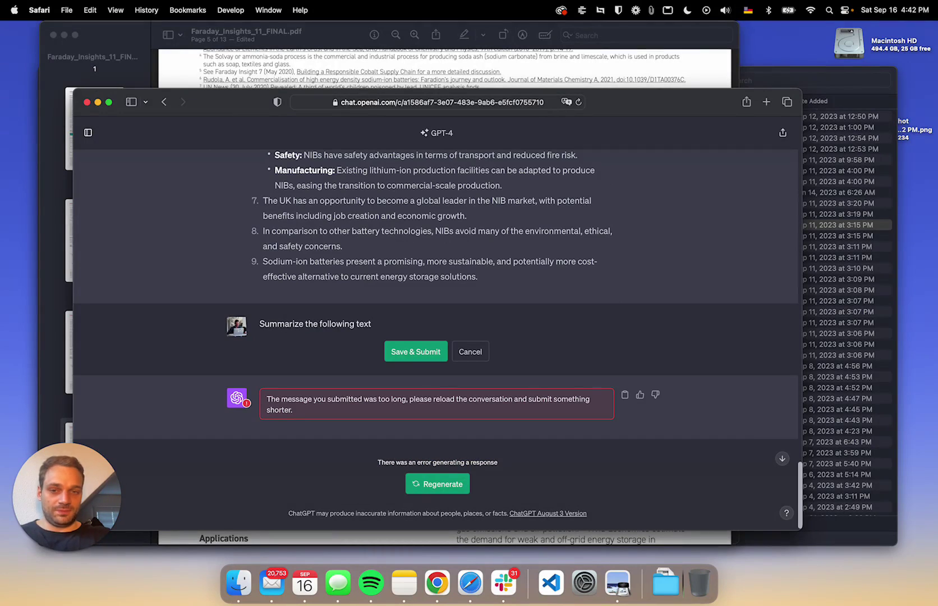
pyautogui.write('ext, which is th')
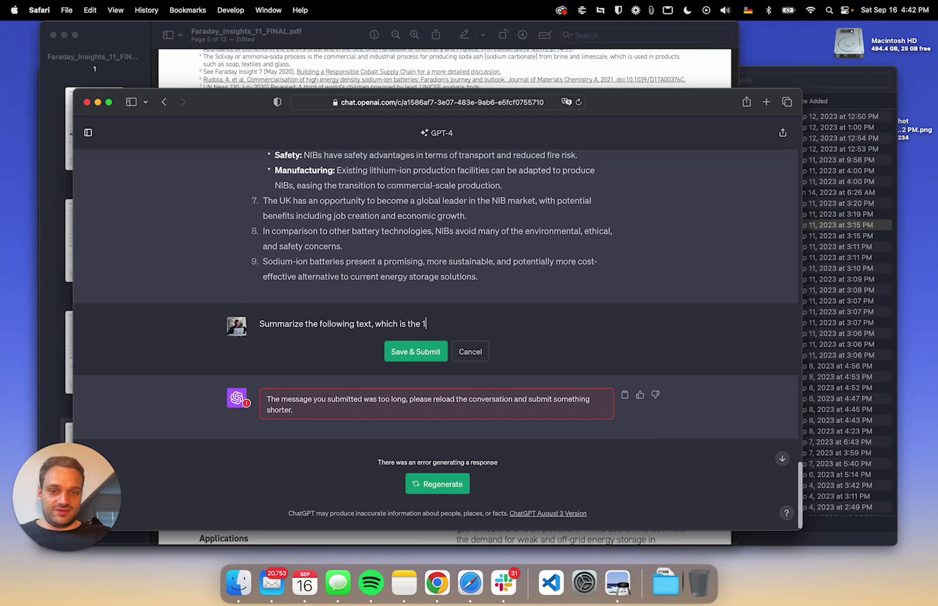
pyautogui.write('e first two pag')
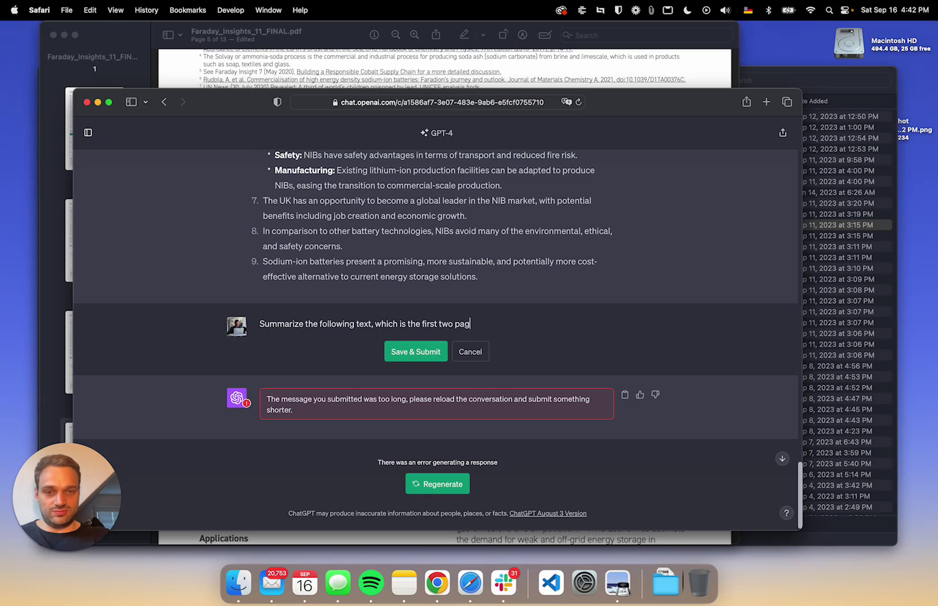
pyautogui.write('es of a longer PDF')
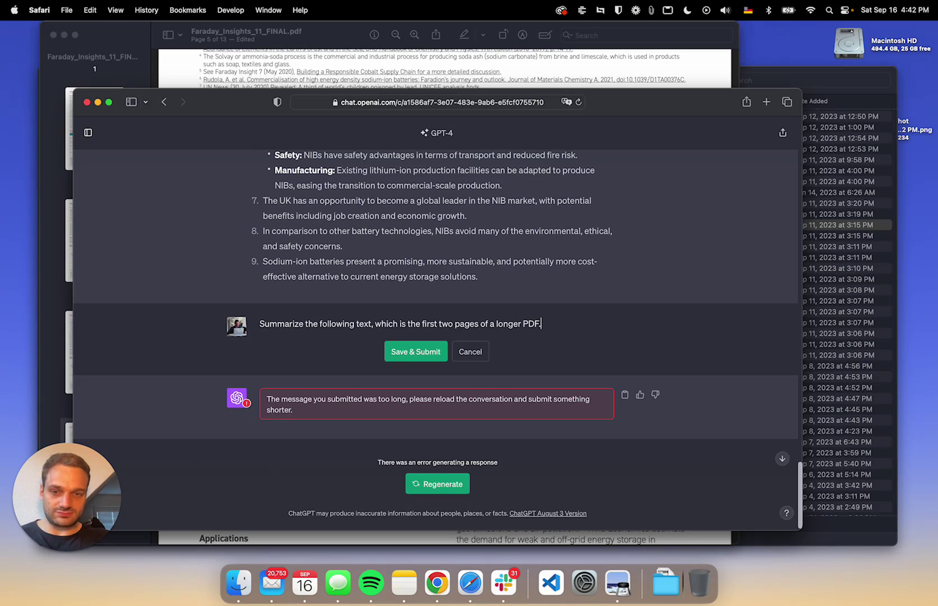
pyautogui.write(':')
pyautogui.hotkey('shift', 'Return')
pyautogui.hotkey('shift', 'Return')
pyautogui.press('super+v')
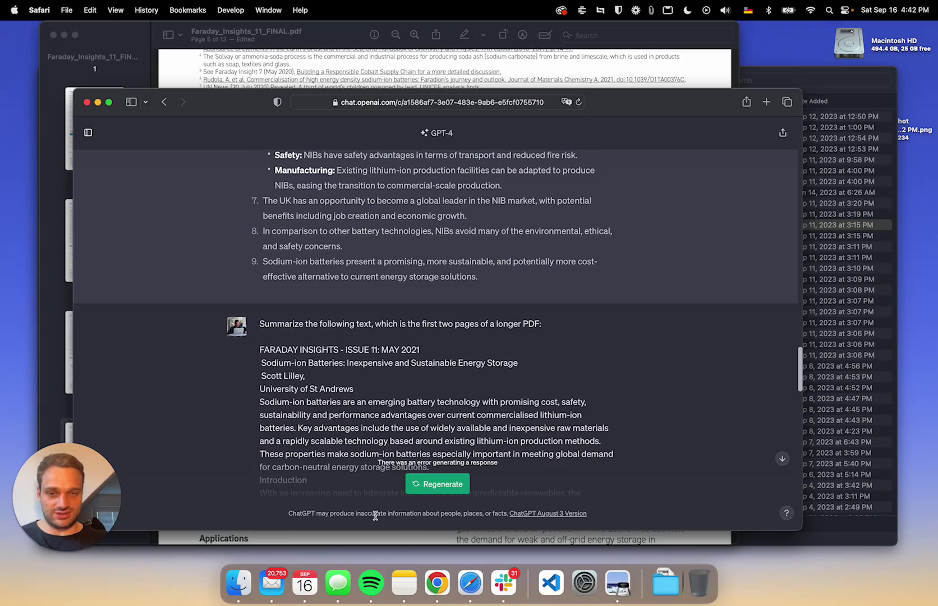
# - Resubmit the edited two-page prompt to get a fresh Faraday Insights summary
pyautogui.scroll(-7, 375, 515)
pyautogui.scroll(12, 421, 511)
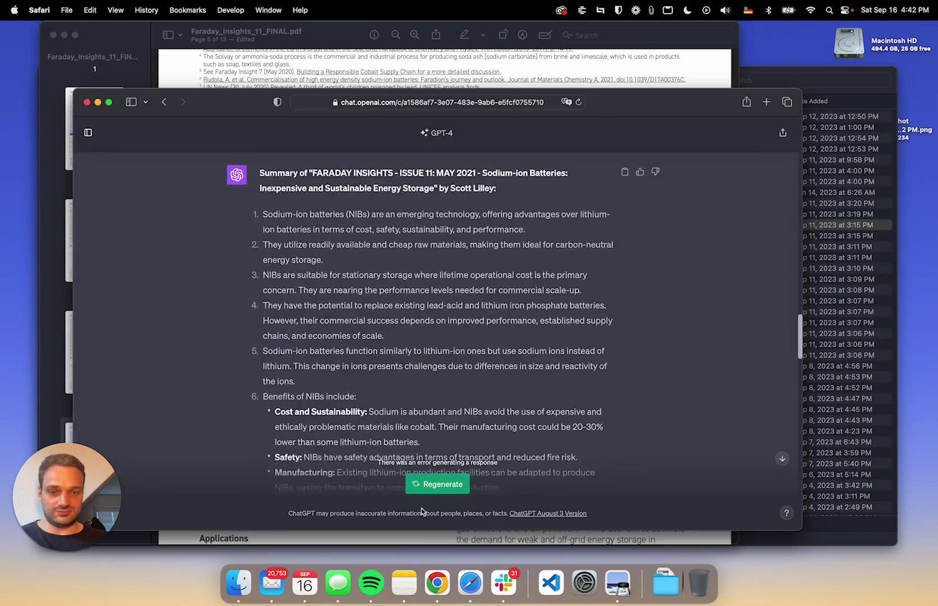
pyautogui.scroll(-10, 421, 511)
pyautogui.click(412, 340)
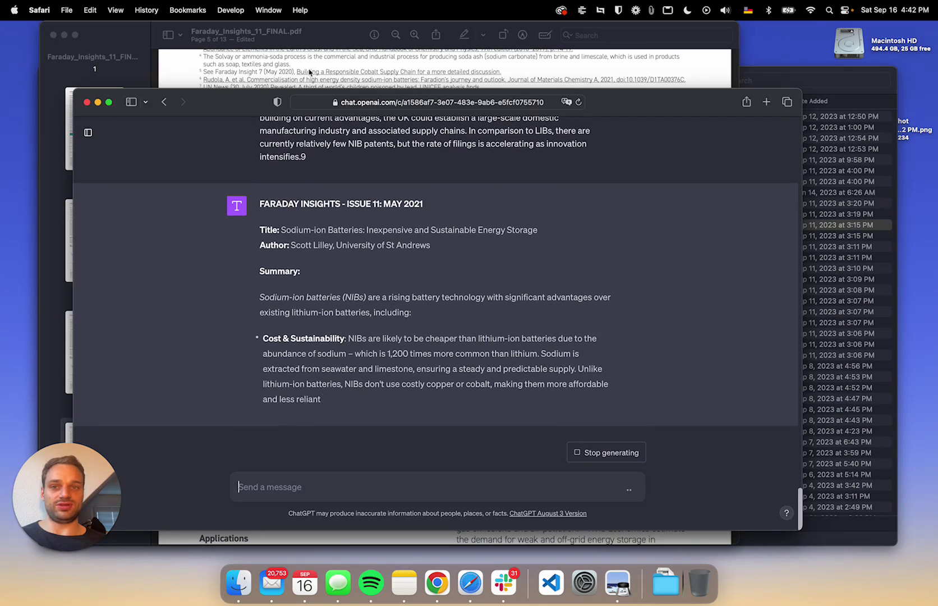
pyautogui.click(327, 46)
pyautogui.click(778, 345)
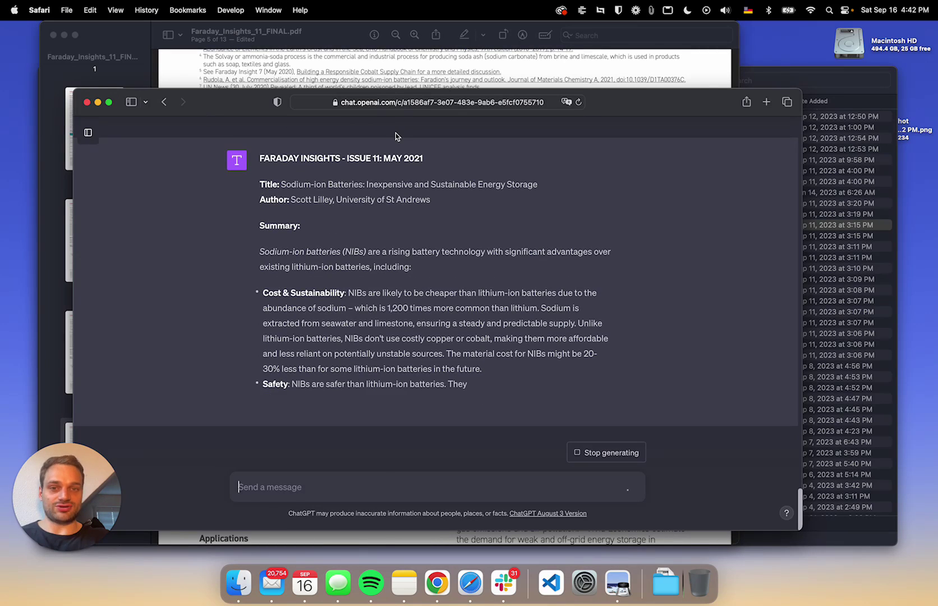
# - Open slidespeak.co in a new Safari tab
pyautogui.press('super+t')
pyautogui.write('slidespeak.co')
pyautogui.press('Return')
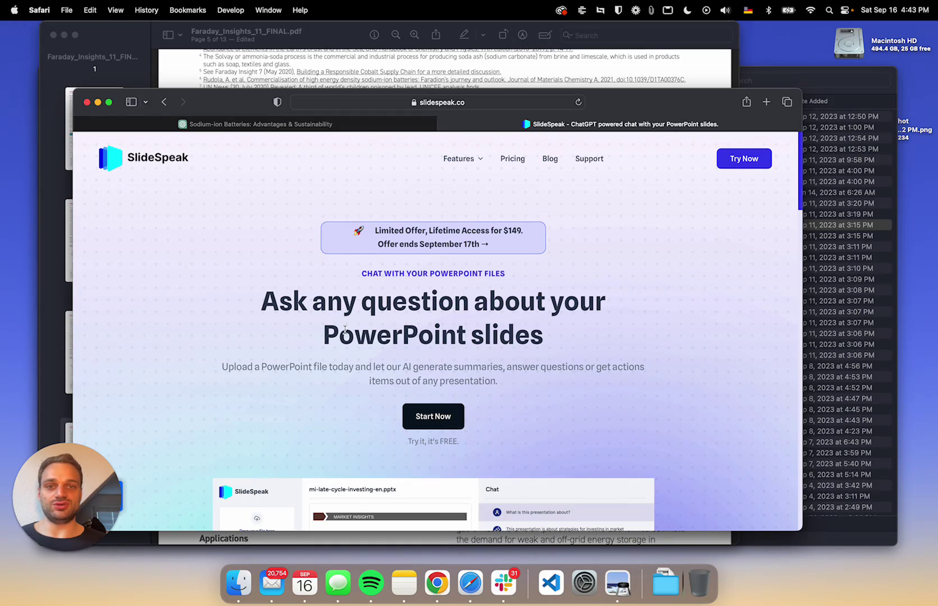
# - Upload Faraday_Insights_11_FINAL.pdf to SlideSpeak with an e-mail address and open it beside the chat
pyautogui.click(441, 424)
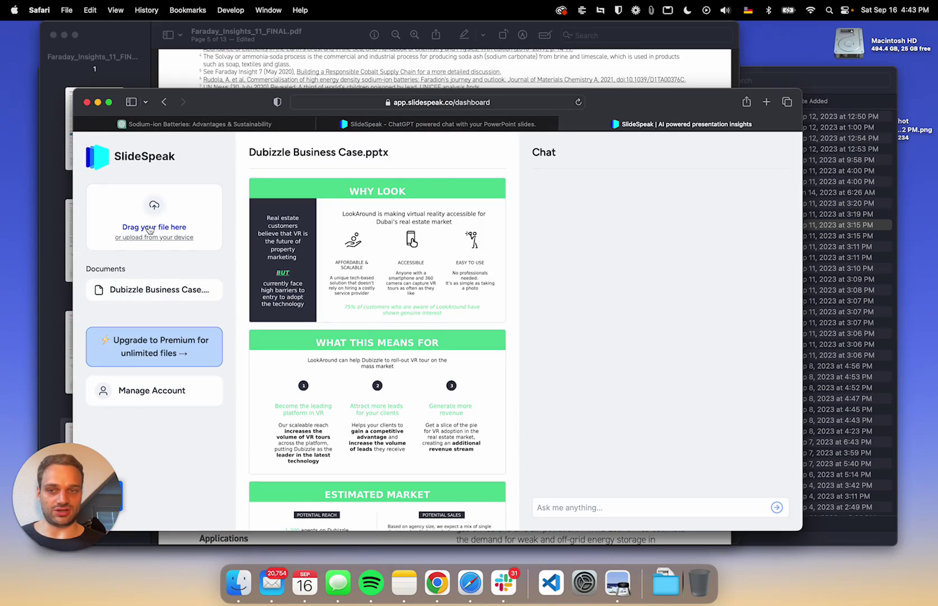
pyautogui.click(156, 231)
pyautogui.doubleClick(373, 260)
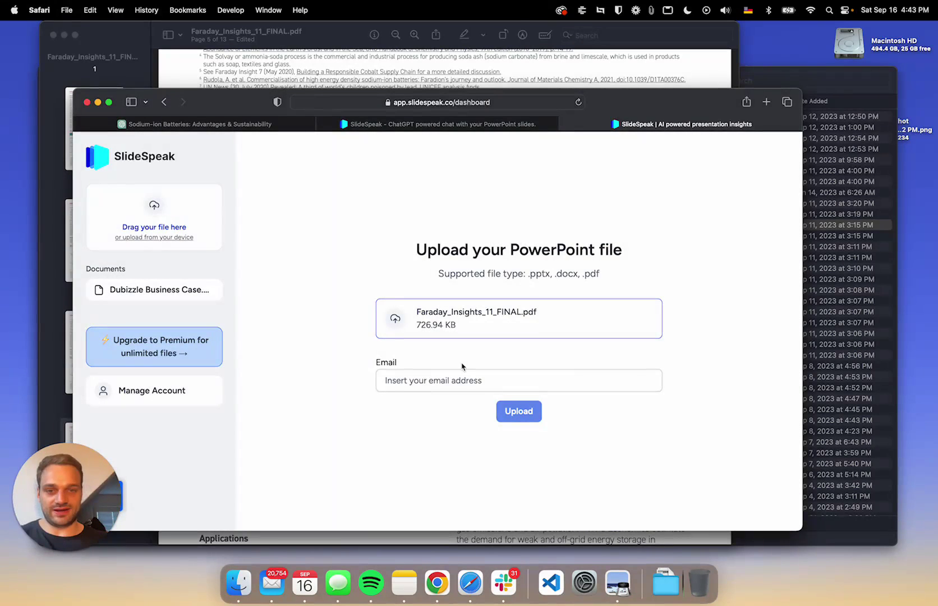
pyautogui.click(440, 381)
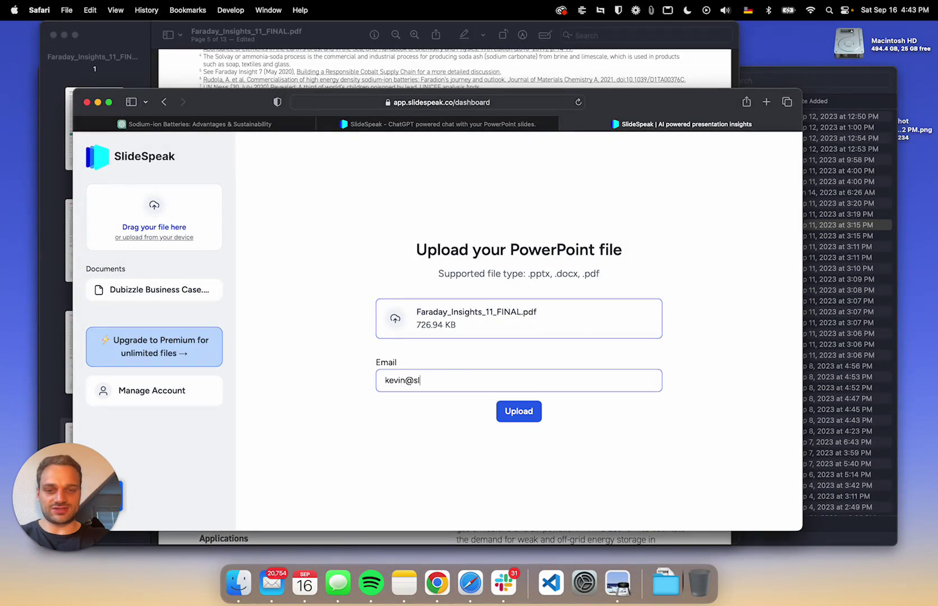
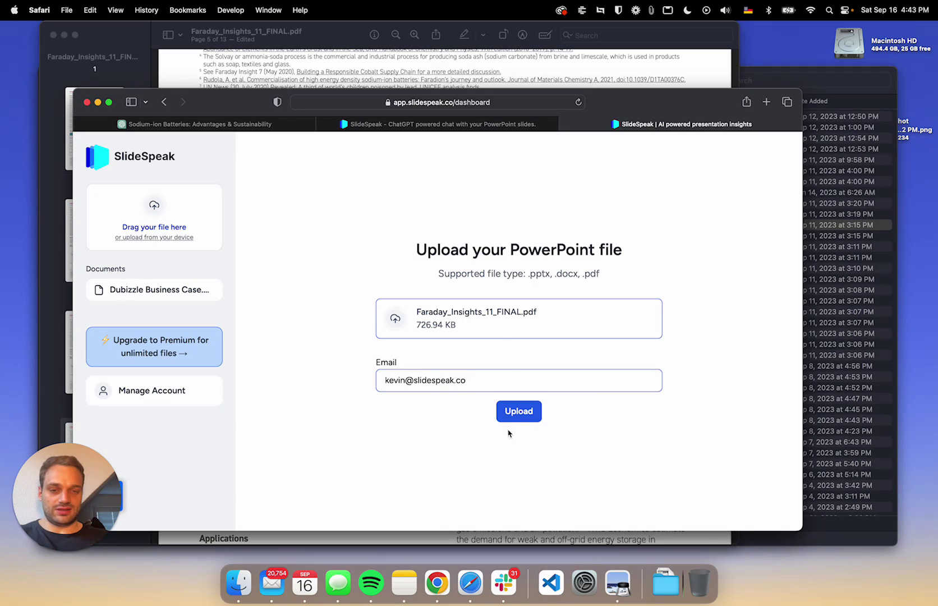
pyautogui.click(527, 413)
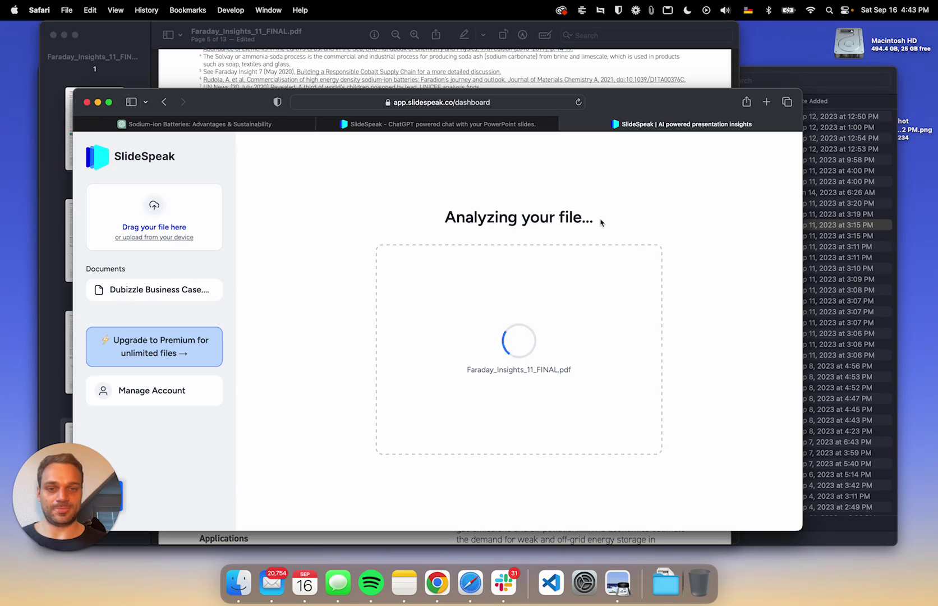
pyautogui.click(156, 315)
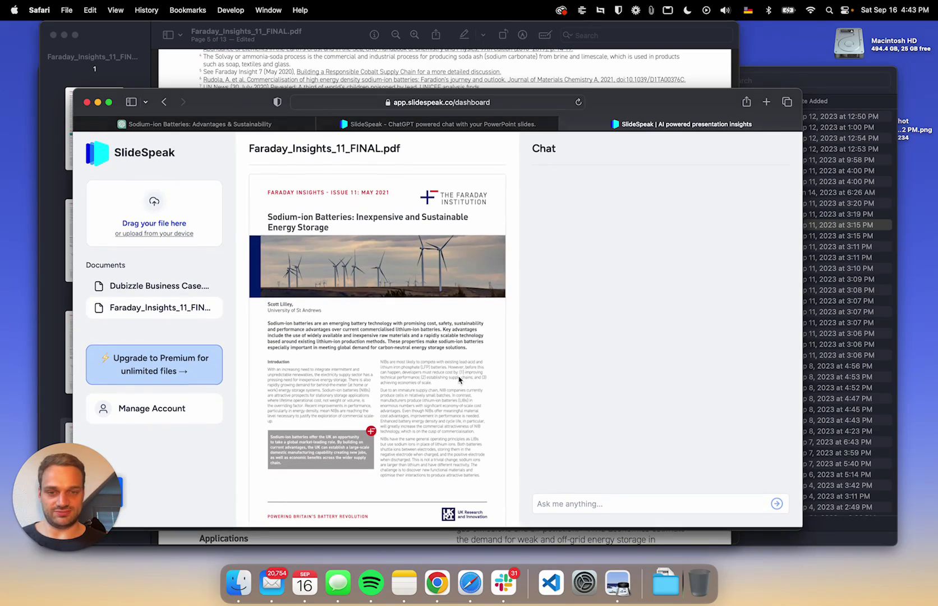
# - Ask SlideSpeak's chat to provide a summary of the Faraday document
pyautogui.click(572, 507)
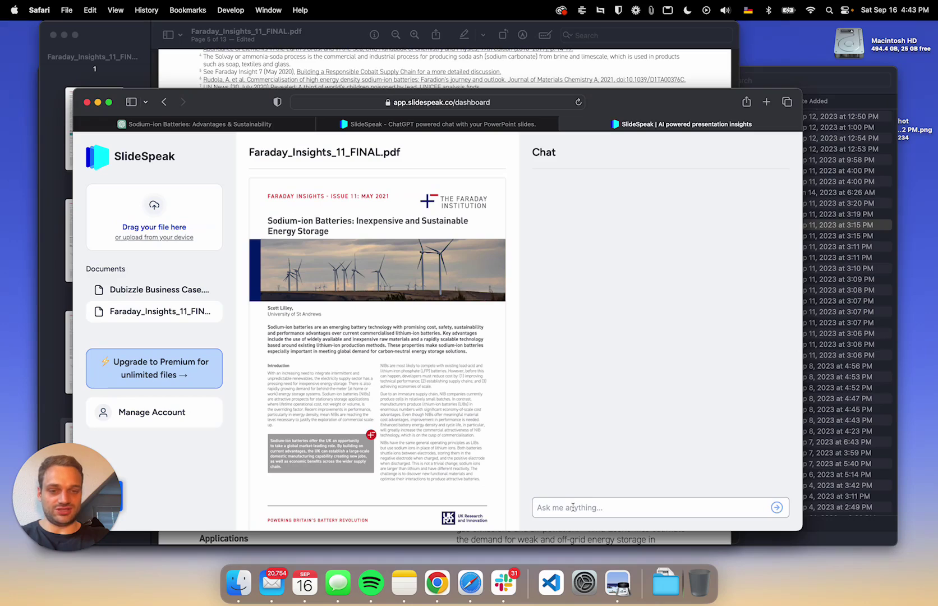
pyautogui.write('Ca')
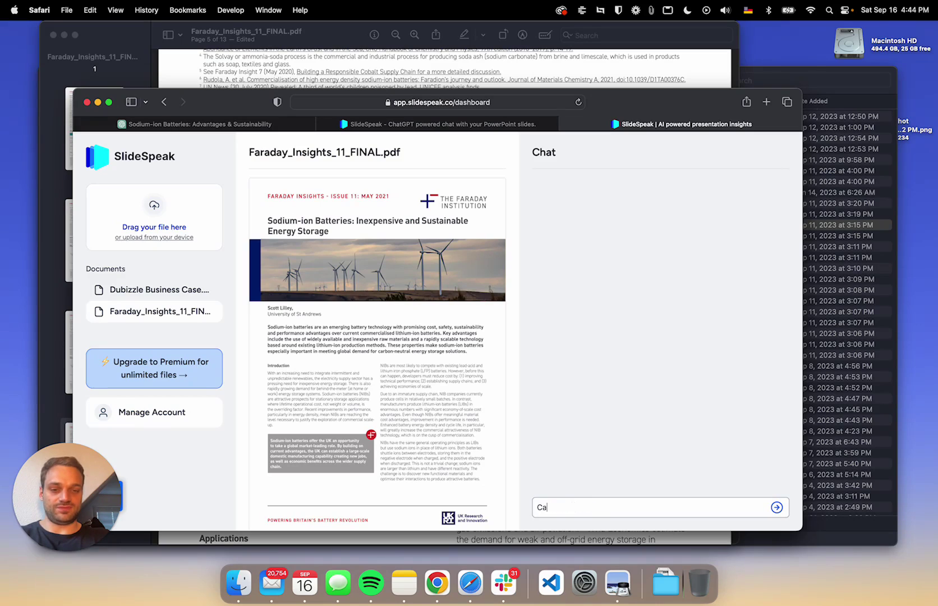
pyautogui.write('n you proivid')
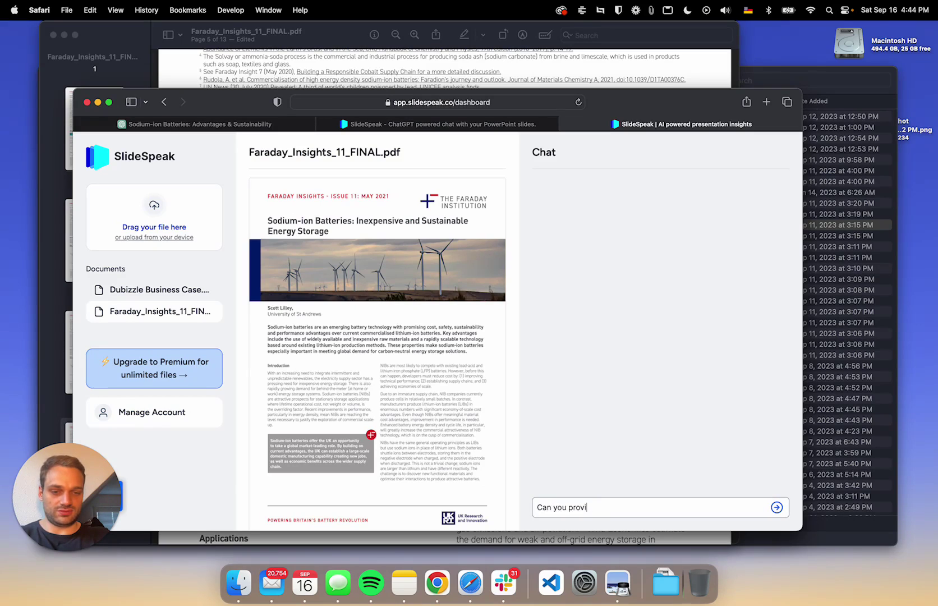
pyautogui.press('BackSpace')
pyautogui.press('BackSpace')
pyautogui.write('me')
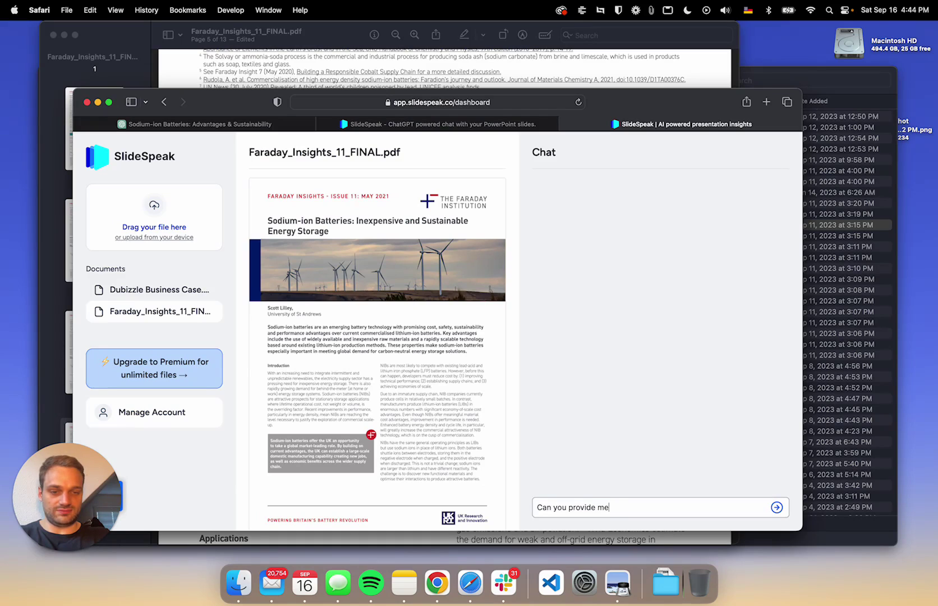
pyautogui.write(' with a summary for th')
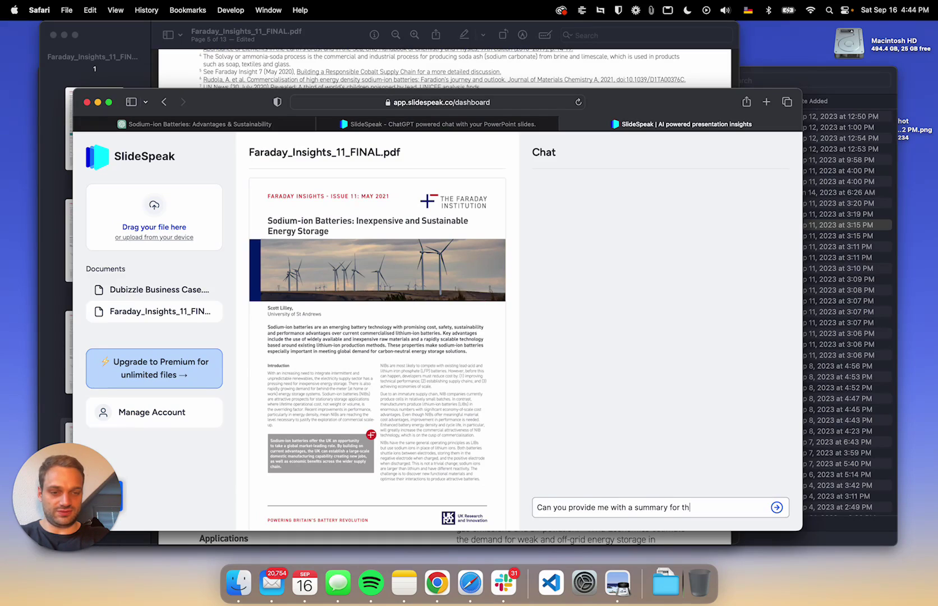
pyautogui.write('is document?')
pyautogui.press('Return')
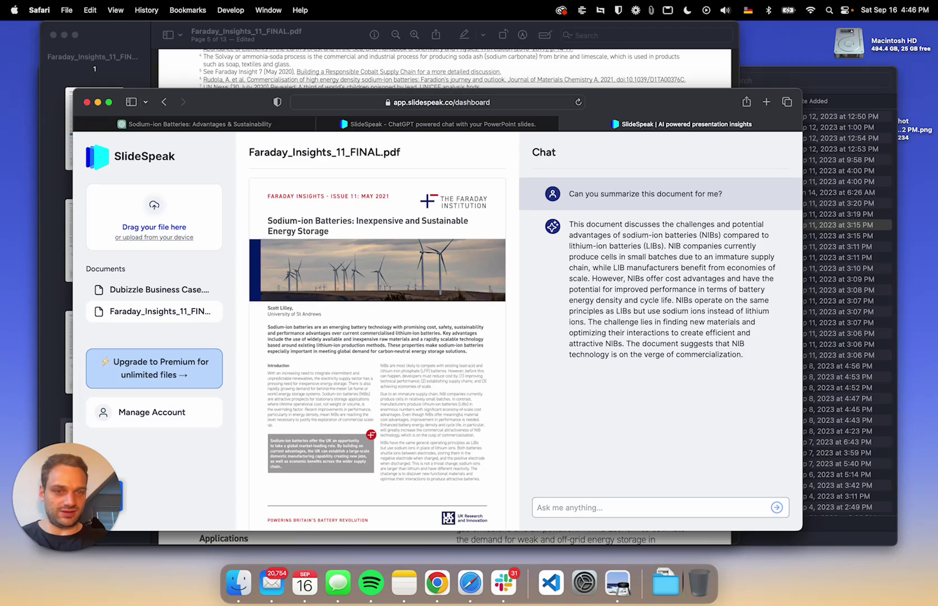
# - Ask SlideSpeak 'What are the advantages of batteries in the renewable field?'
pyautogui.write('What are ')
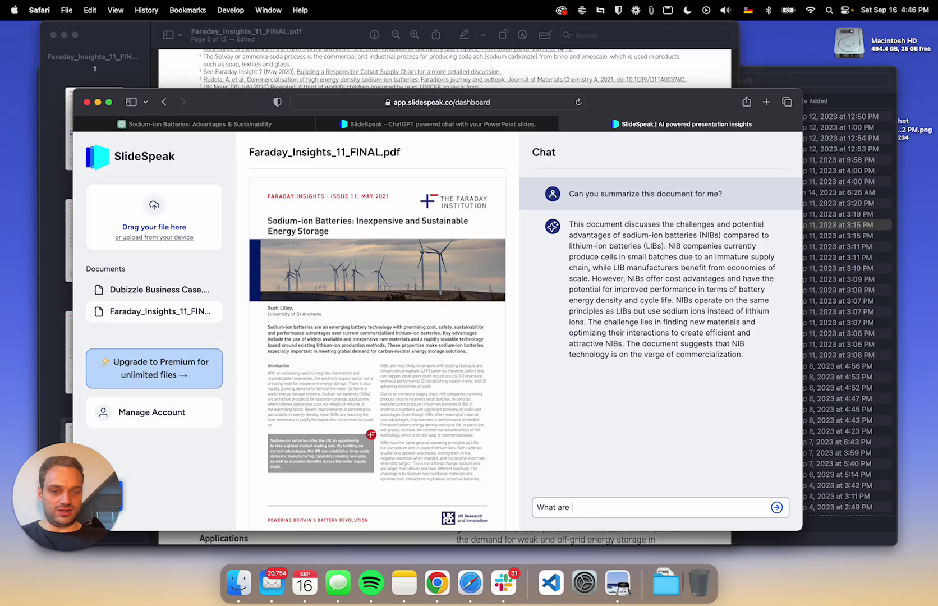
pyautogui.write('the advantages')
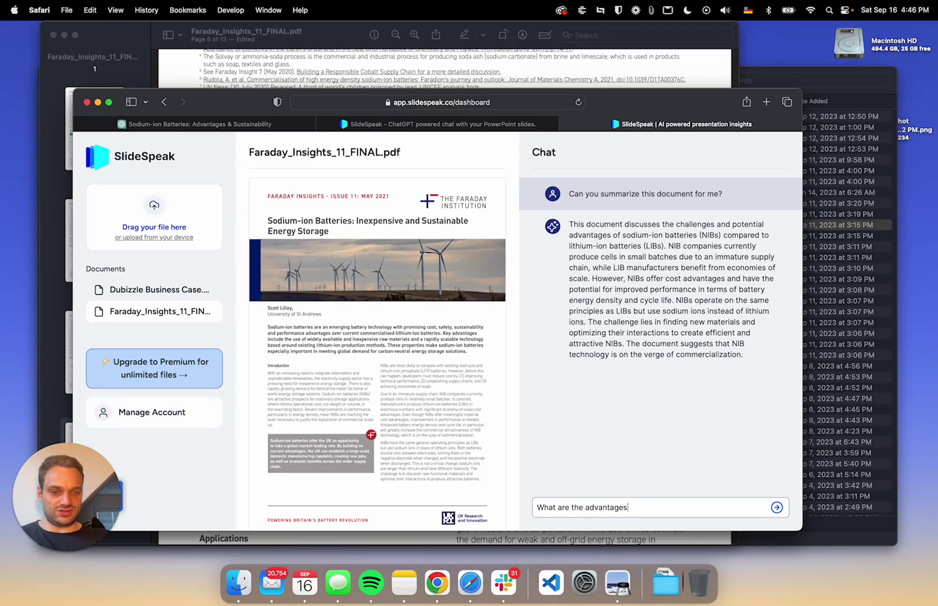
pyautogui.write(' of batter')
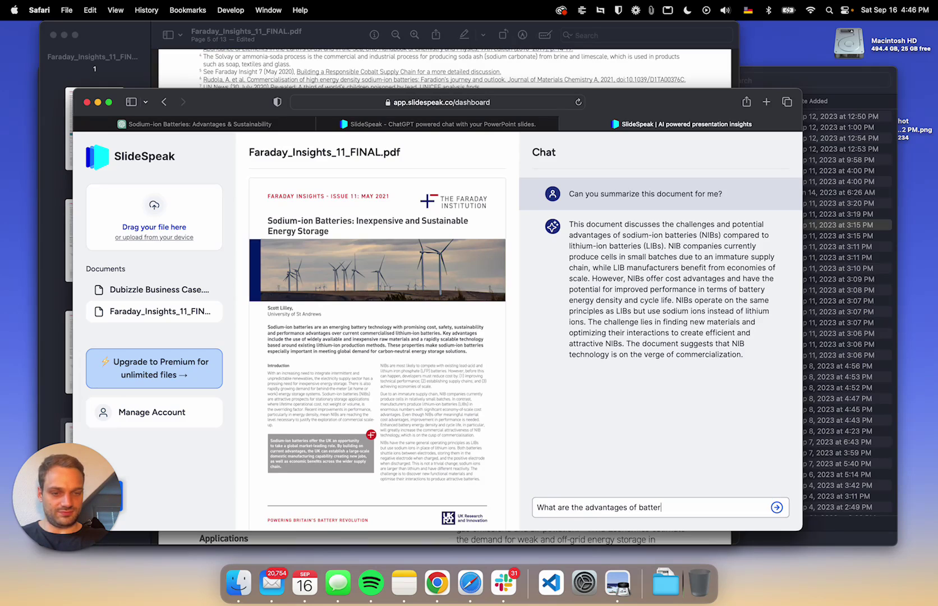
pyautogui.write('ies in the ')
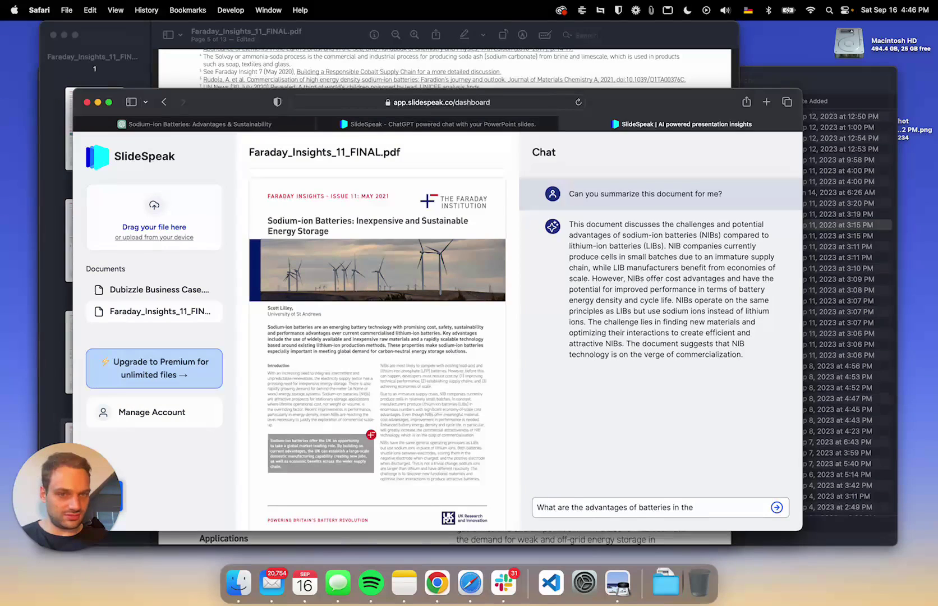
pyautogui.write('renewable field?')
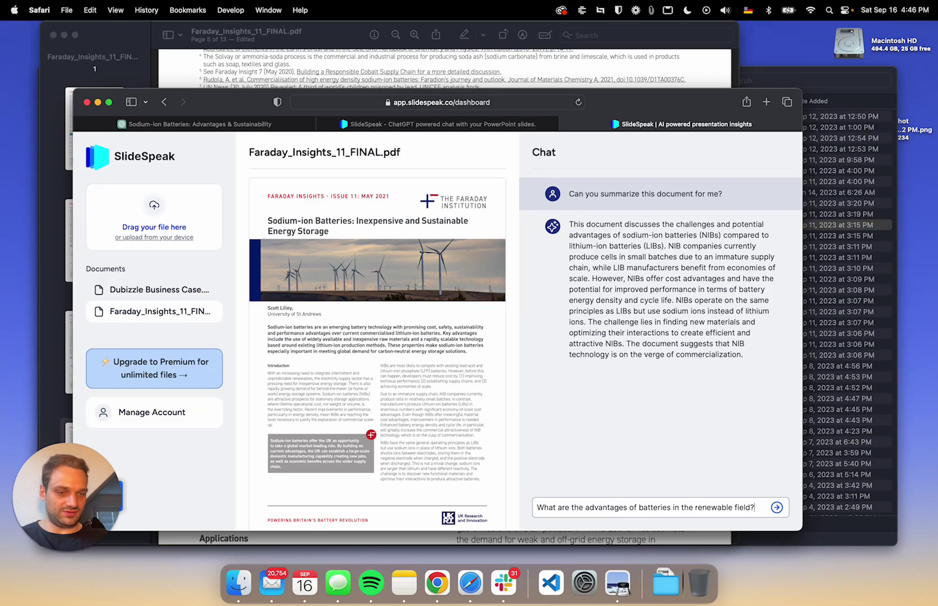
pyautogui.press('Return')
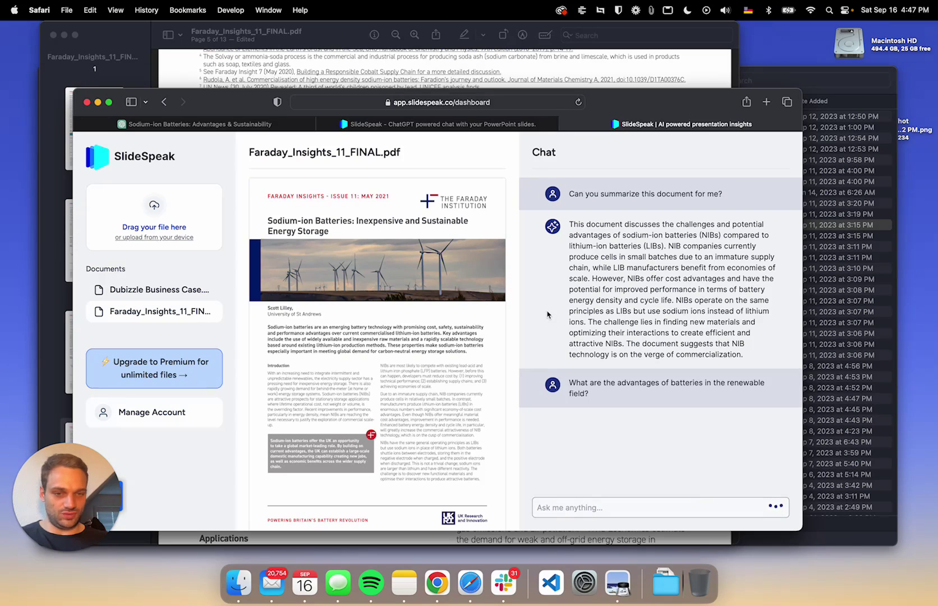